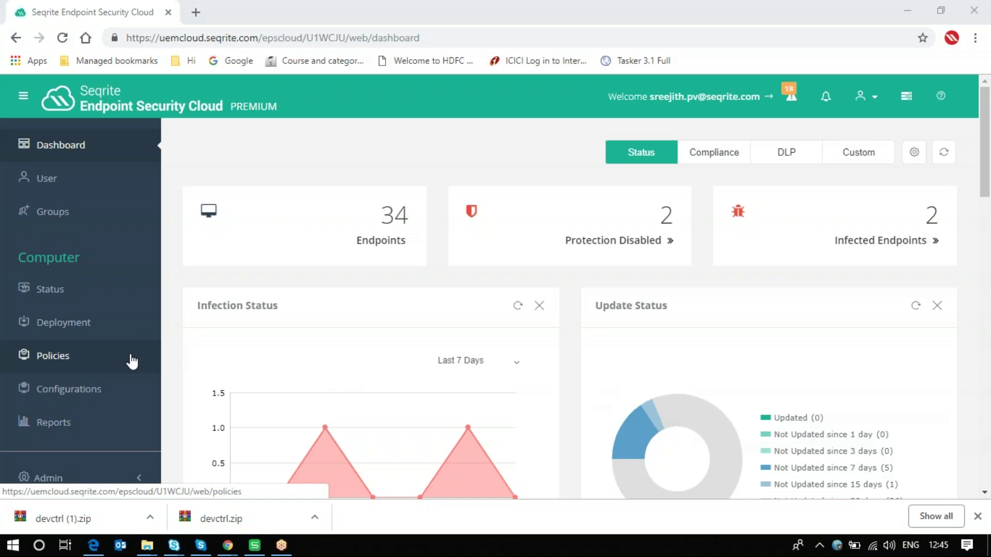
# Step: Open Configurations and show the Device Control list with its three authorized USB devices
pyautogui.click(98, 392)
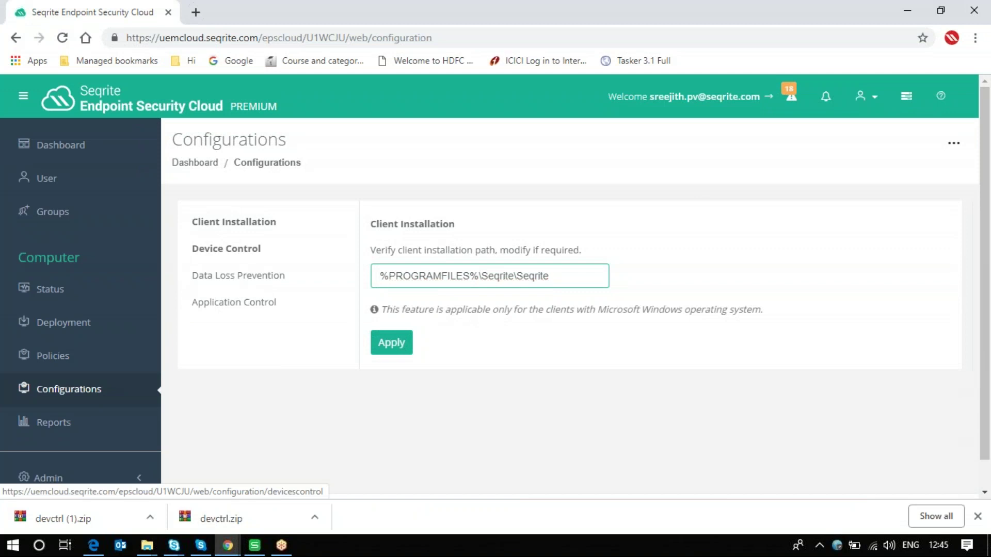
pyautogui.click(226, 248)
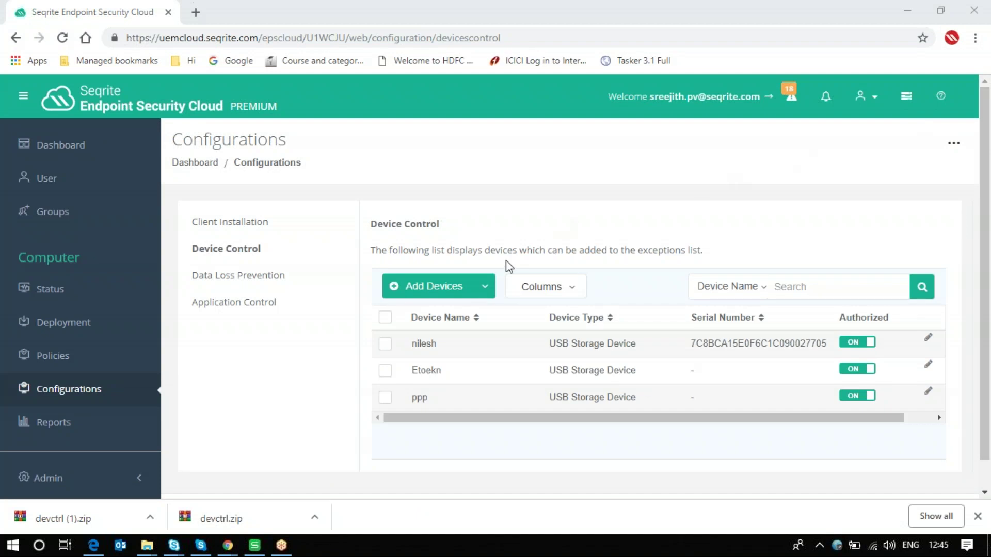
# Step: Choose USB Devices from the Add Devices dropdown to open the Add Device dialog
pyautogui.click(485, 286)
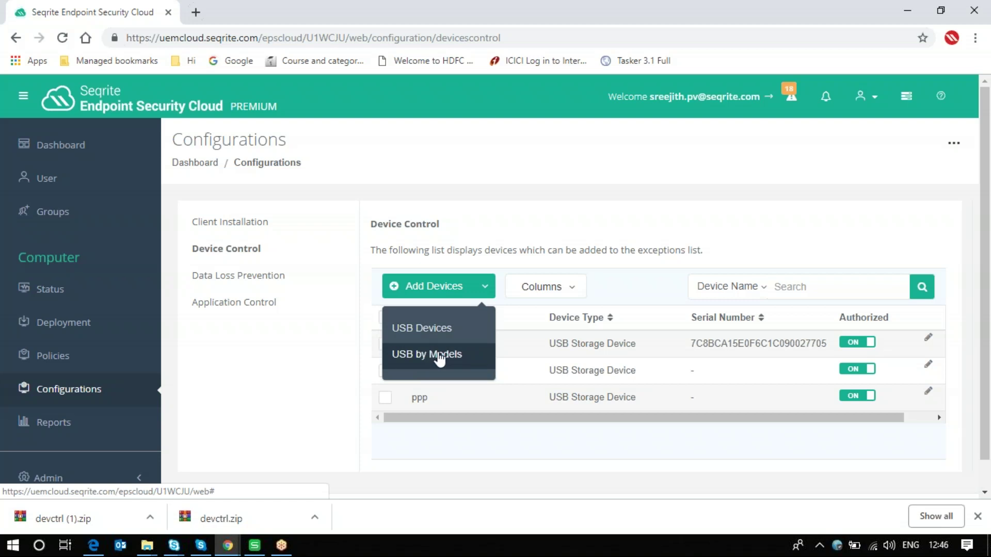
pyautogui.click(423, 329)
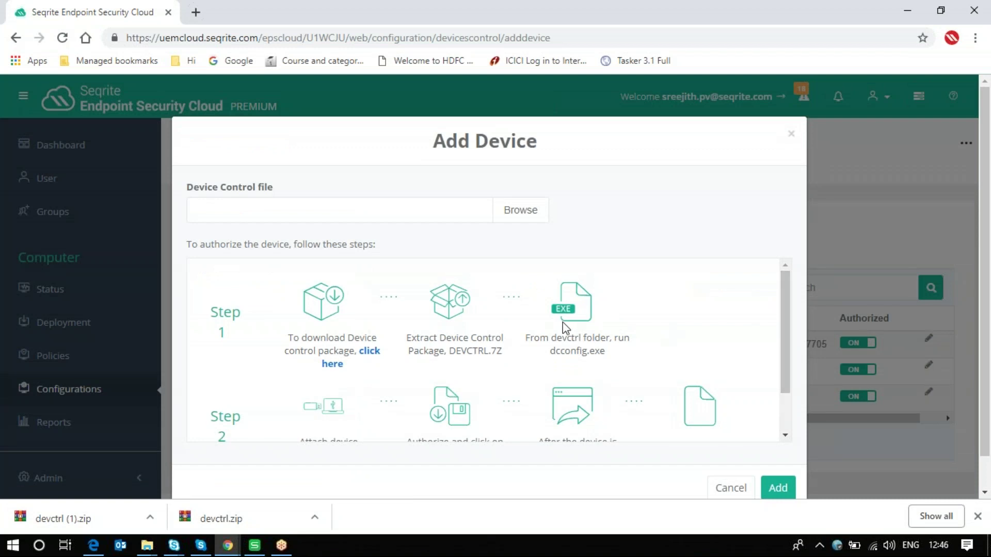
# Step: Download the Device Control package devctrl (2).zip from the Add Device dialog
pyautogui.click(370, 353)
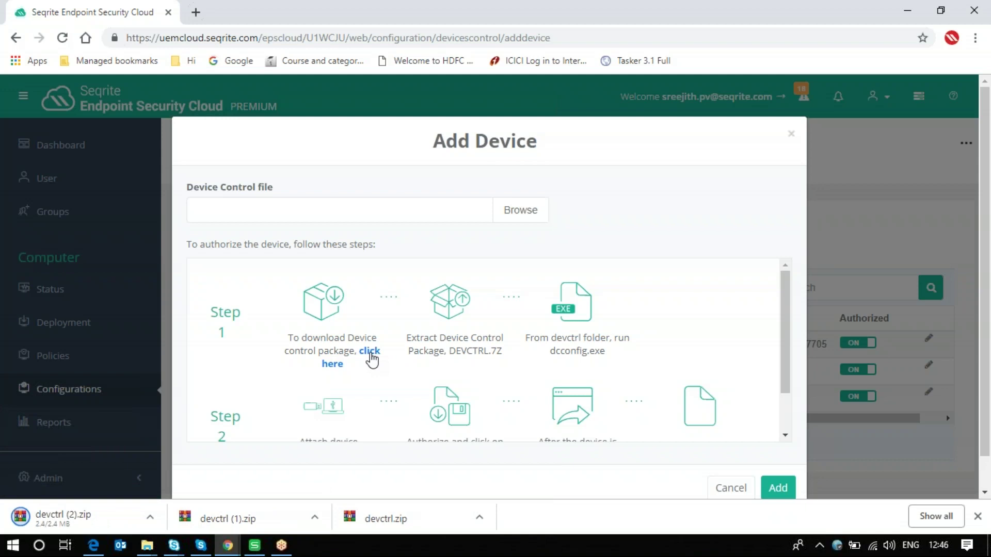
pyautogui.click(478, 518)
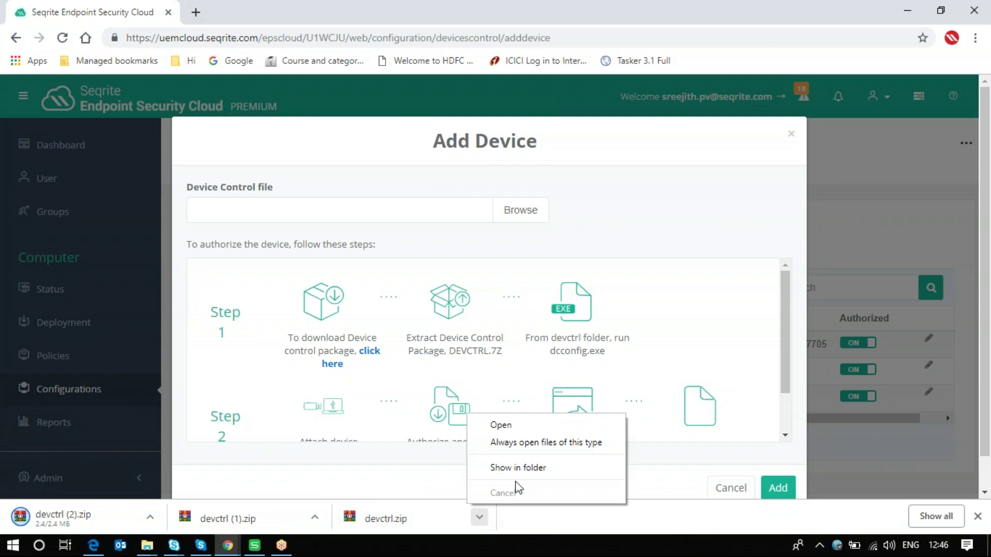
# Step: Extract devctrl.zip into a devctrl folder in Downloads, replacing existing files, and open that folder
pyautogui.click(532, 467)
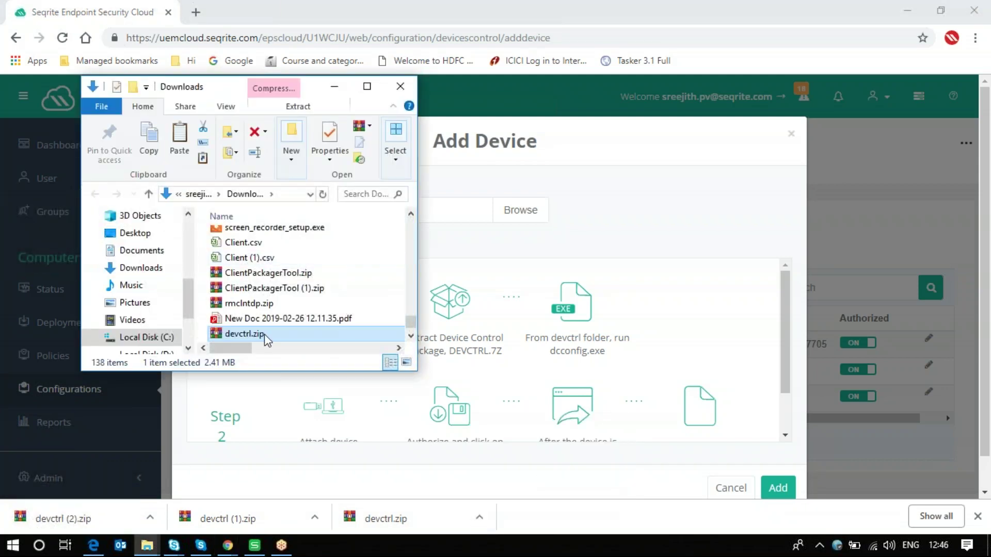
pyautogui.rightClick(264, 333)
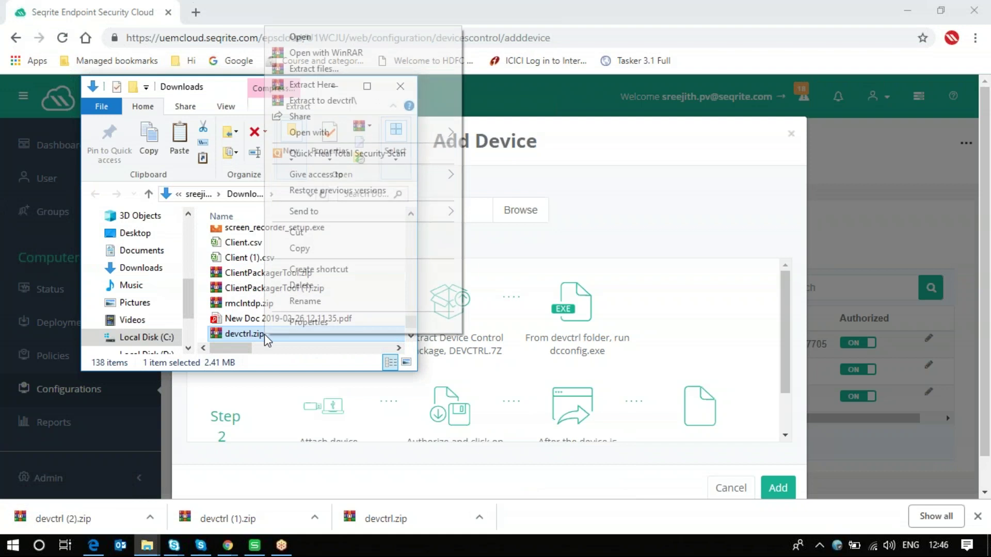
pyautogui.click(350, 100)
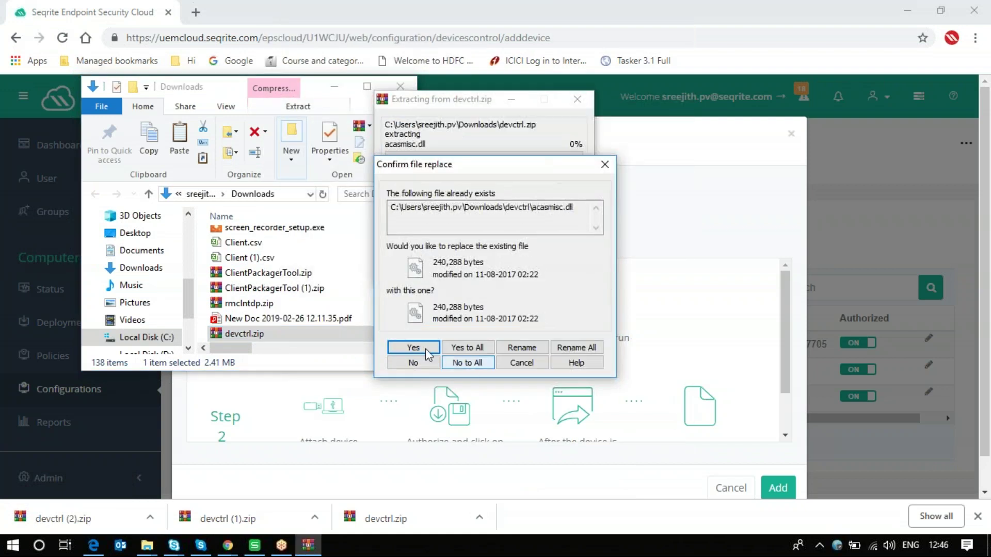
pyautogui.click(462, 349)
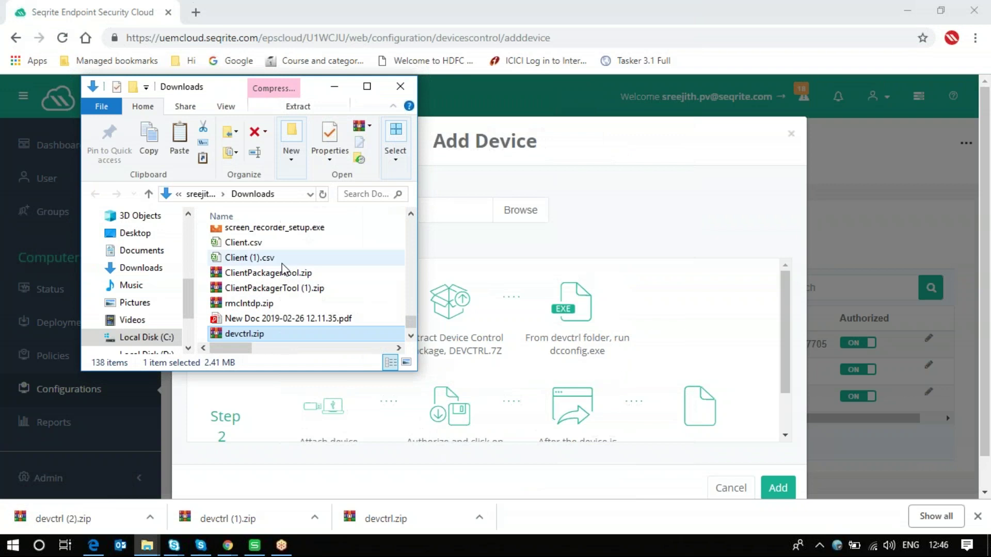
pyautogui.click(261, 292)
pyautogui.scroll(20, 261, 296)
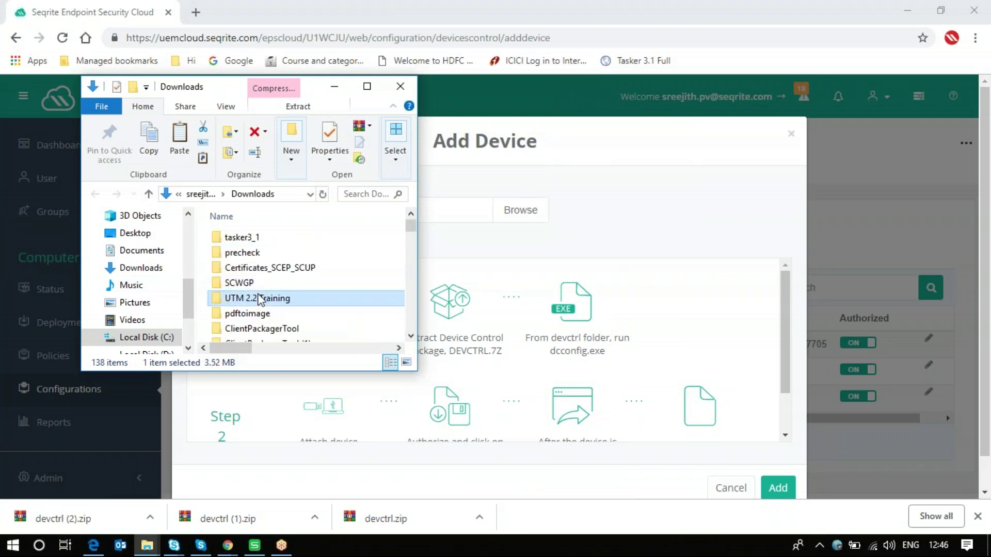
pyautogui.press('d')
pyautogui.press('Return')
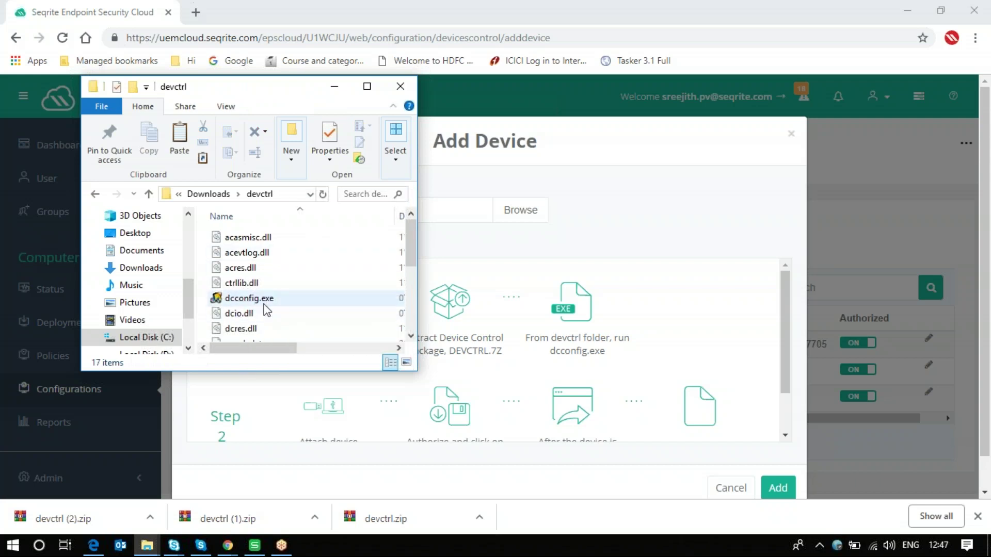
# Step: In dcconfig.exe, retrieve the SanDisk 8 GB drive, name it Test, and allow it off the corporate network
pyautogui.click(253, 302)
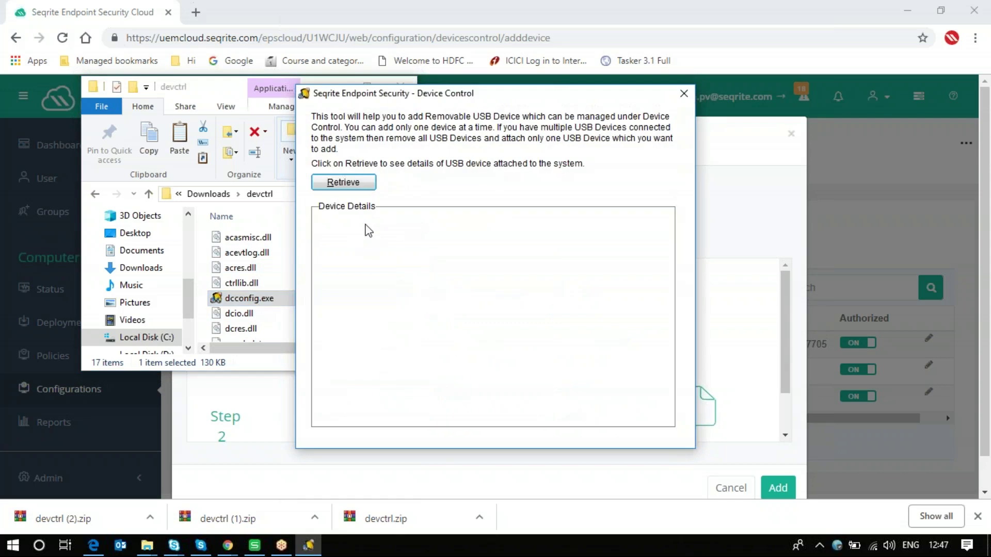
pyautogui.click(355, 187)
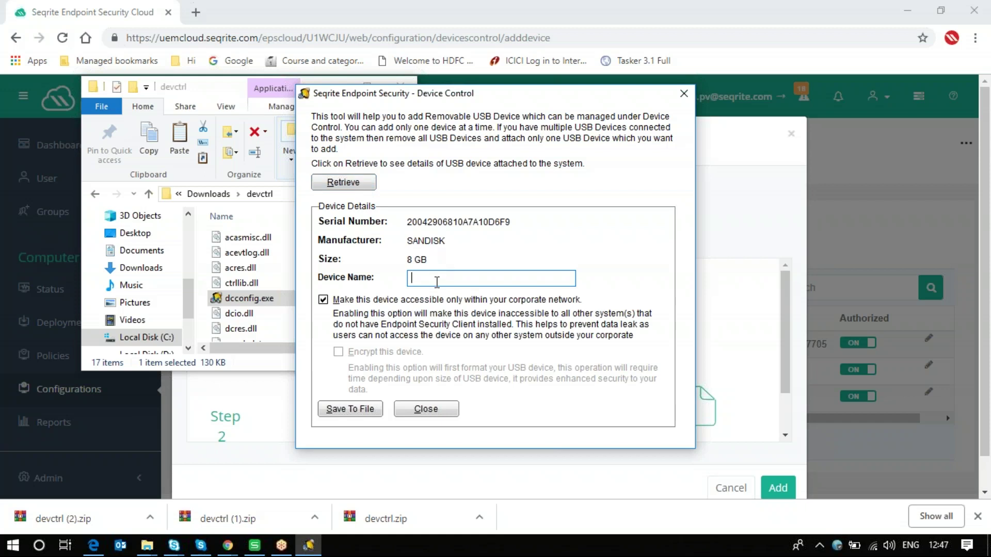
pyautogui.write('Test')
pyautogui.click(323, 300)
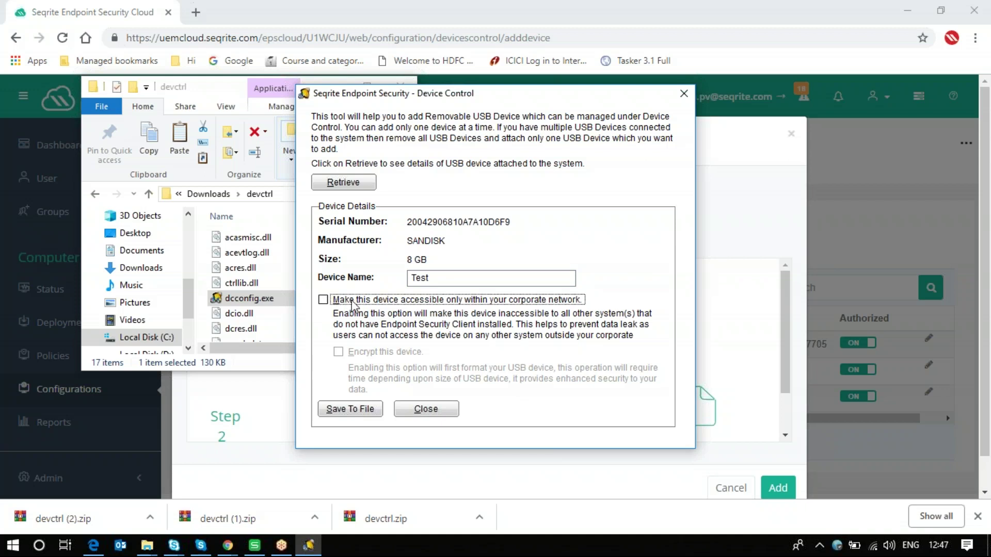
pyautogui.click(350, 410)
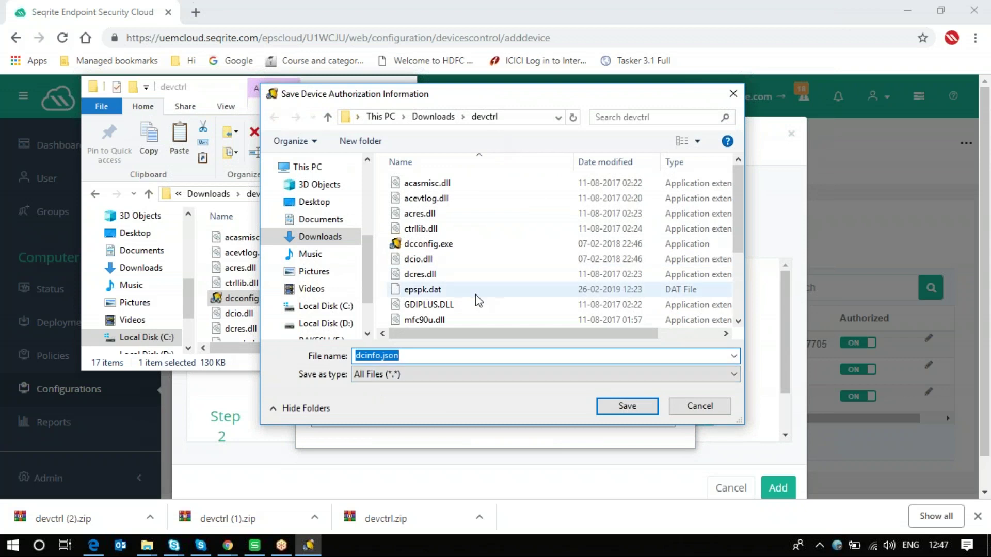
# Step: Save dcinfo.json into Downloads\devctrl, acknowledge the success message, and return to the Add Device form
pyautogui.click(432, 123)
pyautogui.click(432, 247)
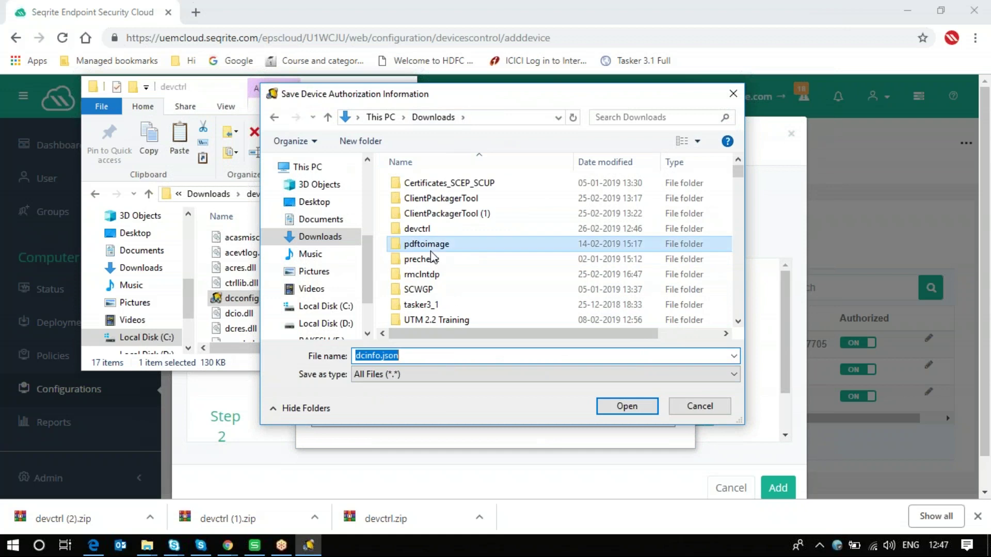
pyautogui.doubleClick(419, 230)
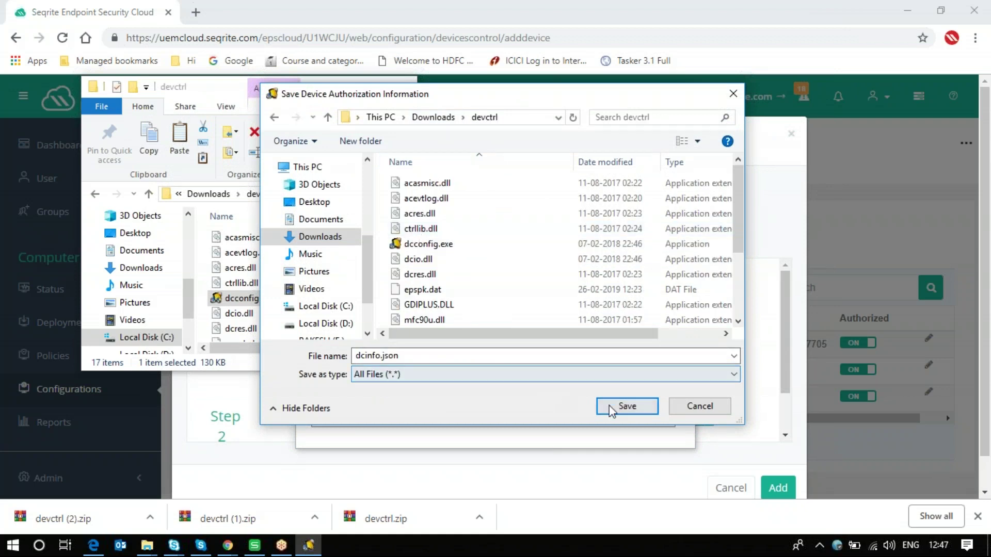
pyautogui.click(637, 411)
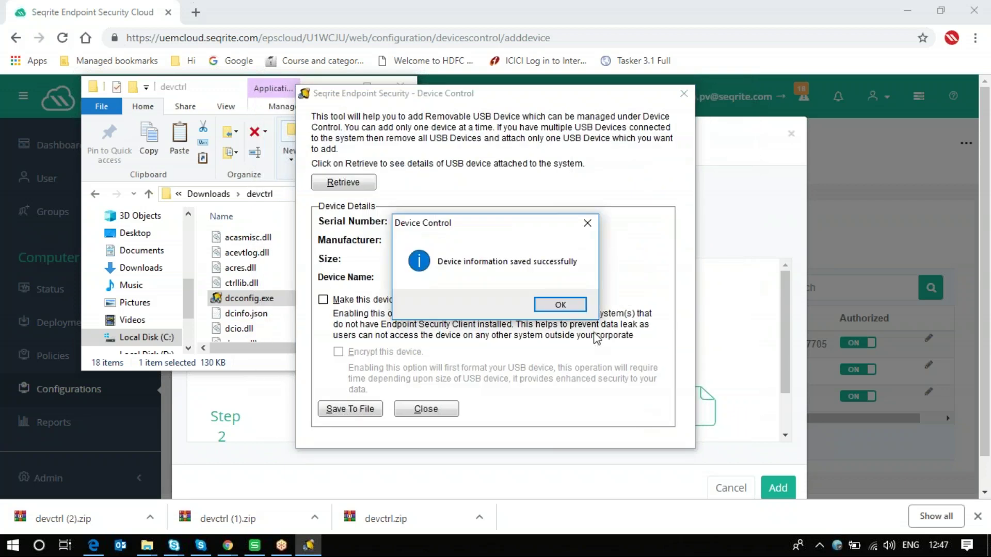
pyautogui.click(562, 305)
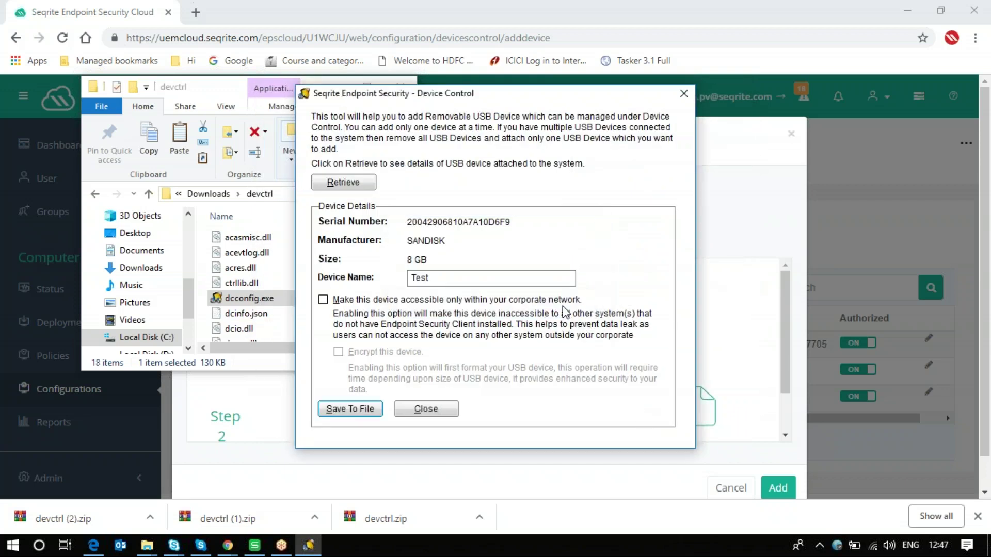
pyautogui.click(727, 167)
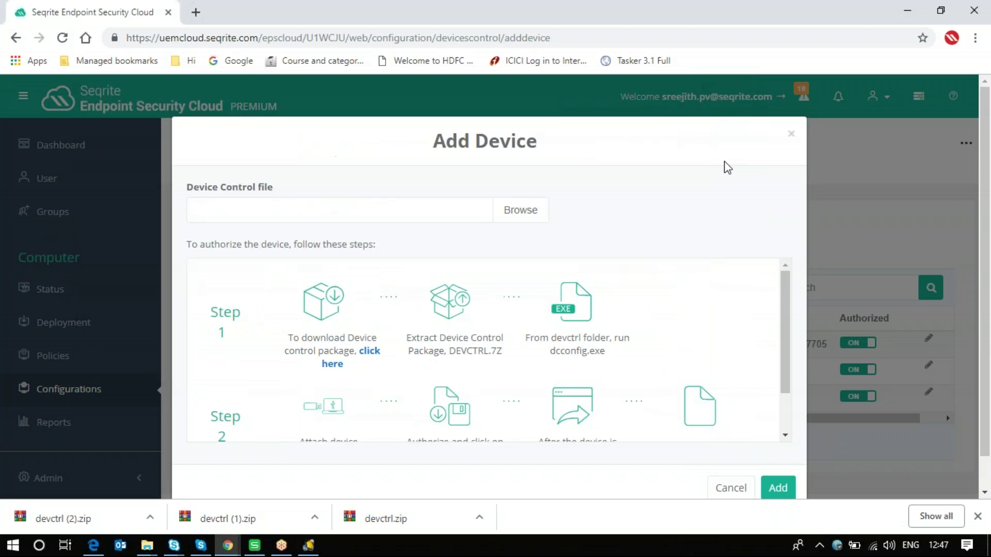
# Step: Upload dcinfo.json from Downloads\devctrl and add Test as a fourth authorized USB device
pyautogui.click(516, 214)
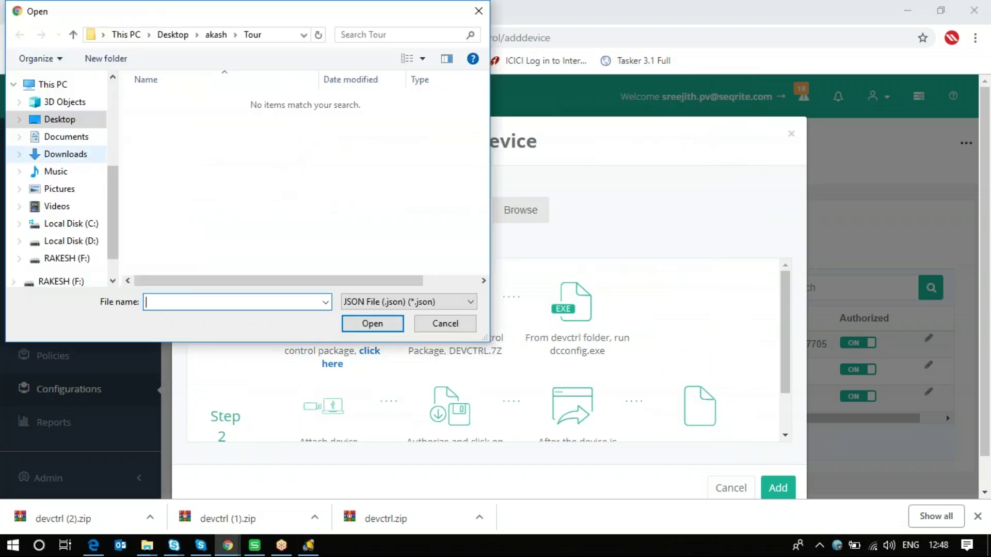
pyautogui.click(65, 155)
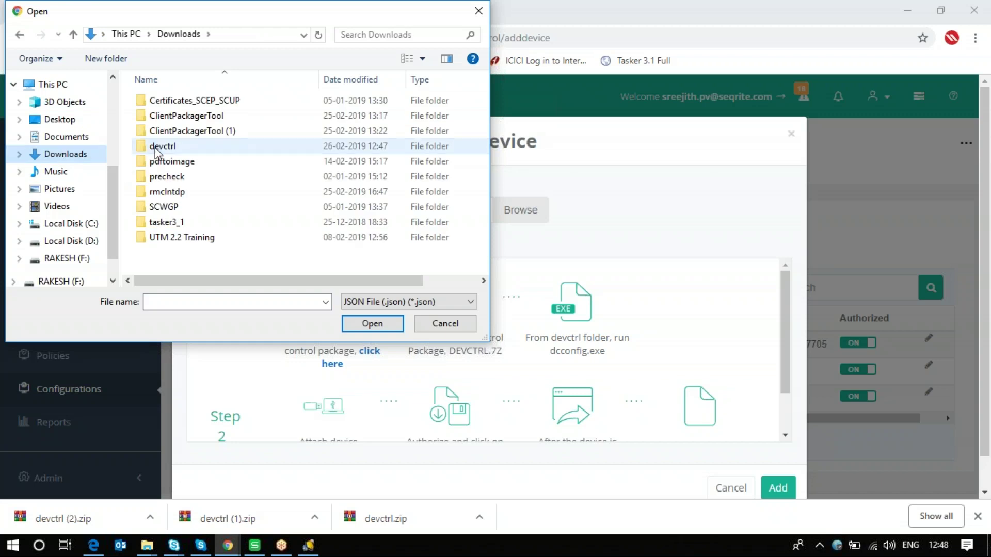
pyautogui.doubleClick(156, 147)
pyautogui.click(165, 103)
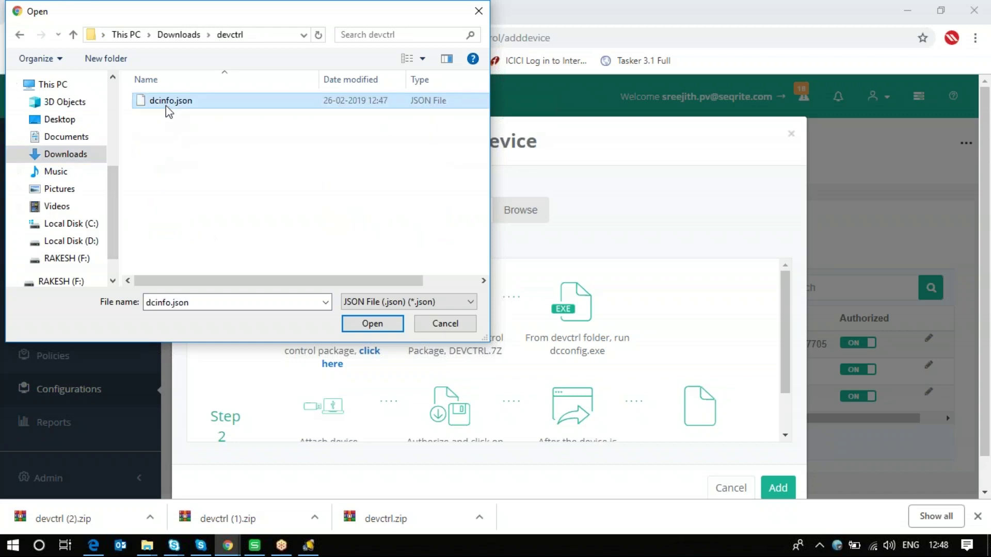
pyautogui.click(373, 324)
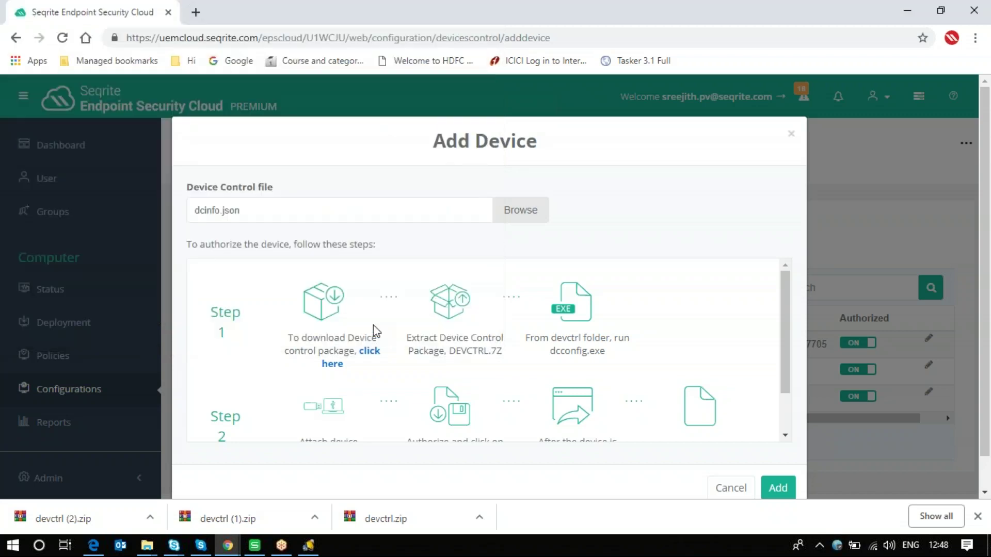
pyautogui.scroll(-1, 774, 361)
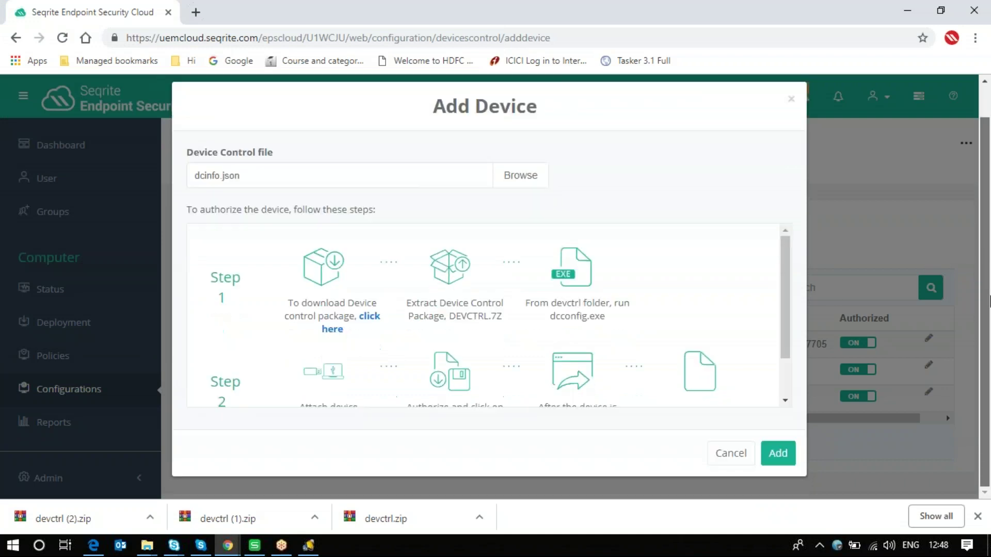
pyautogui.click(763, 456)
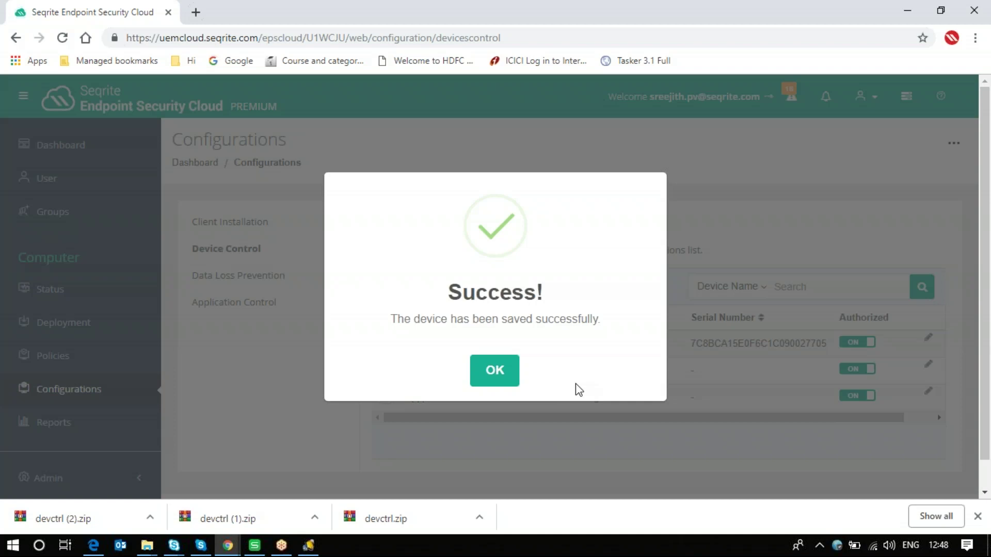
pyautogui.click(504, 375)
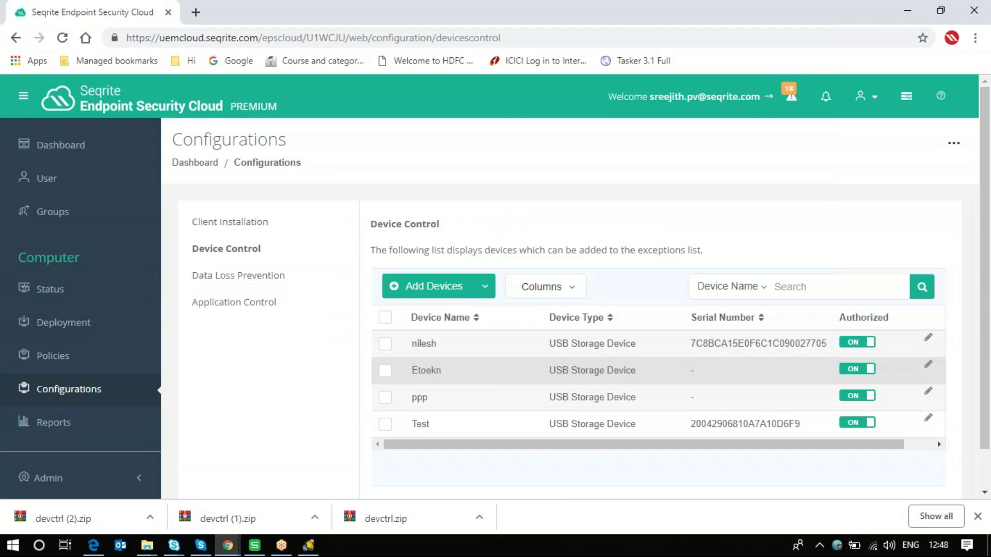
# Step: Open the Add Device by Model Name form and enter msinfo32 in the Windows Run prompt
pyautogui.click(491, 293)
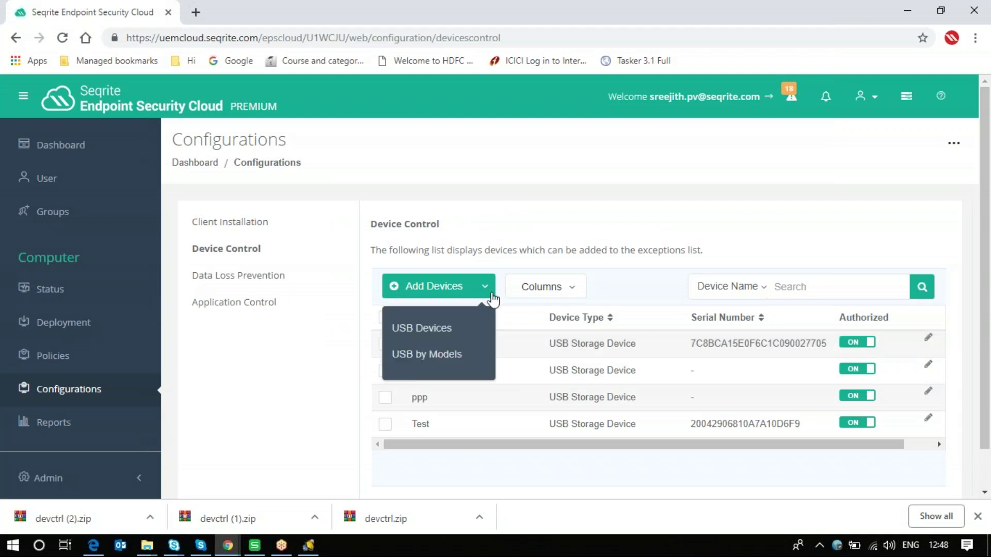
pyautogui.click(458, 356)
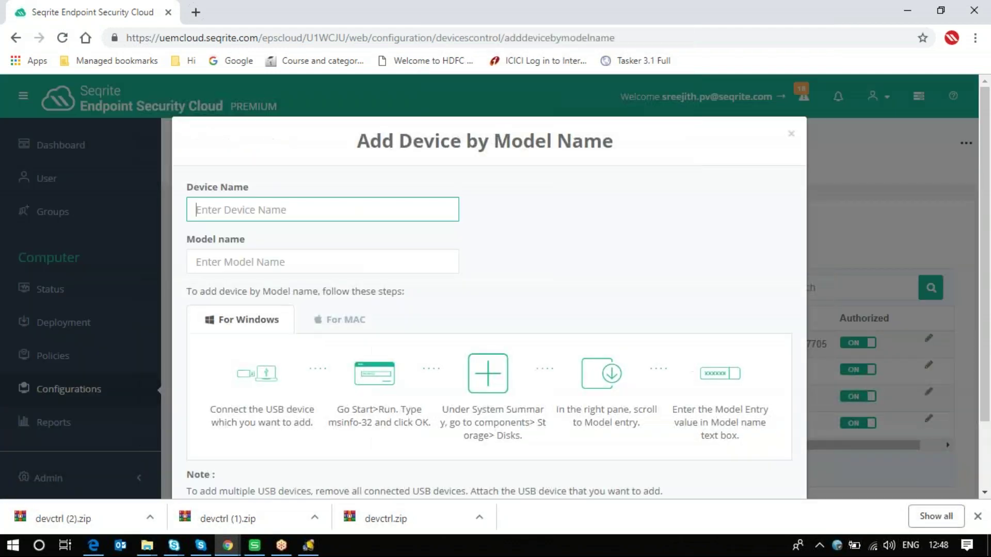
pyautogui.scroll(-1, 988, 199)
pyautogui.moveTo(988, 198); pyautogui.dragTo(989, 251)
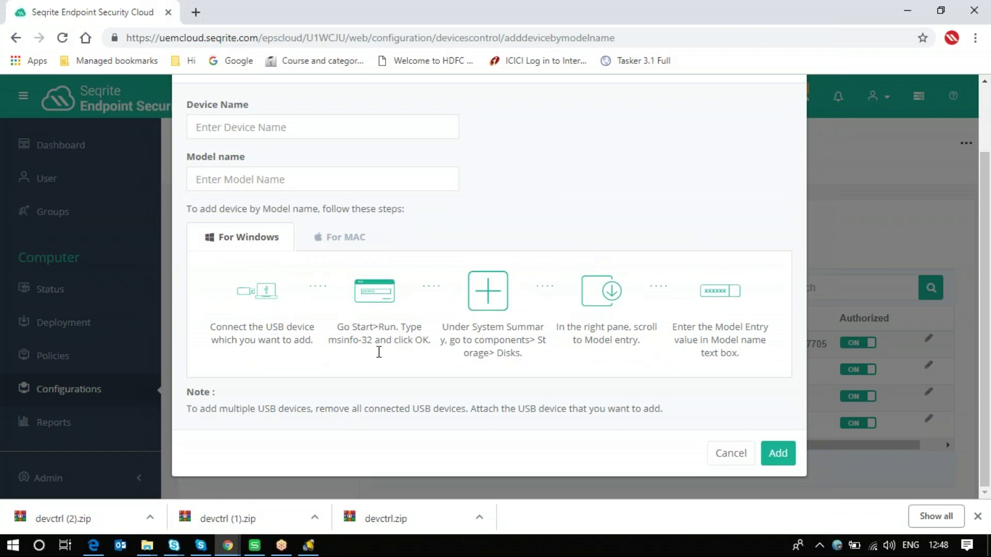
pyautogui.press('super+r')
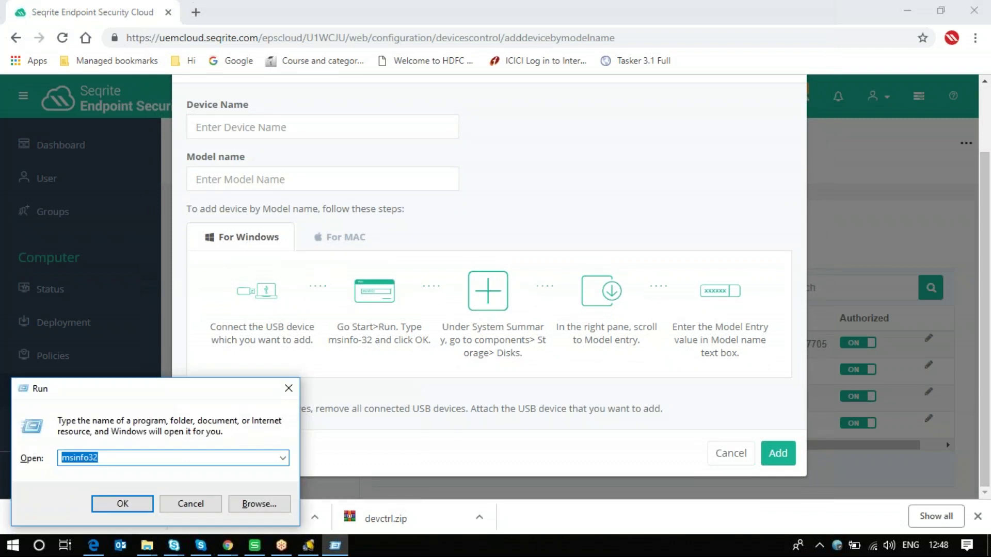
pyautogui.write('msinfo3')
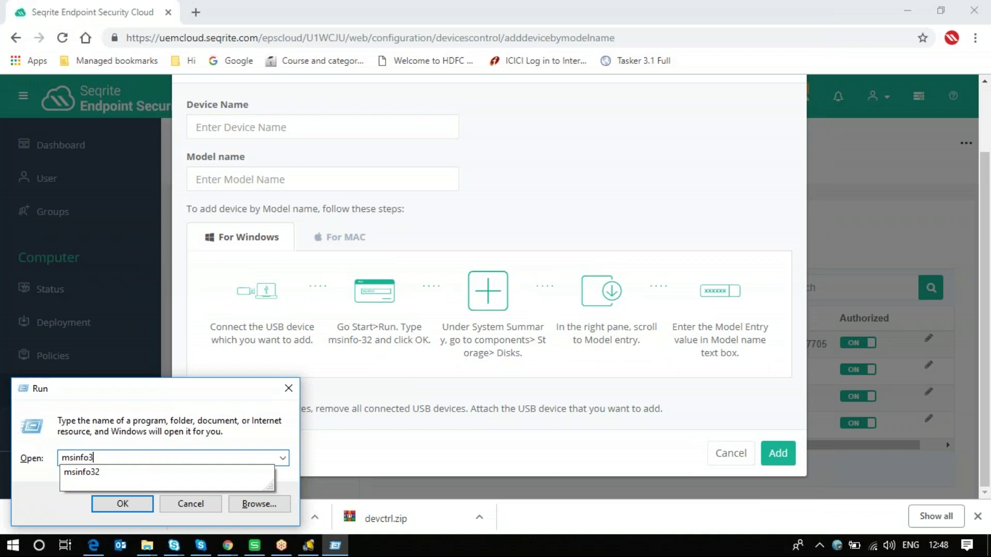
pyautogui.write('2')
# Step: Launch System Information and show Components > Storage > Disks
pyautogui.press('Return')
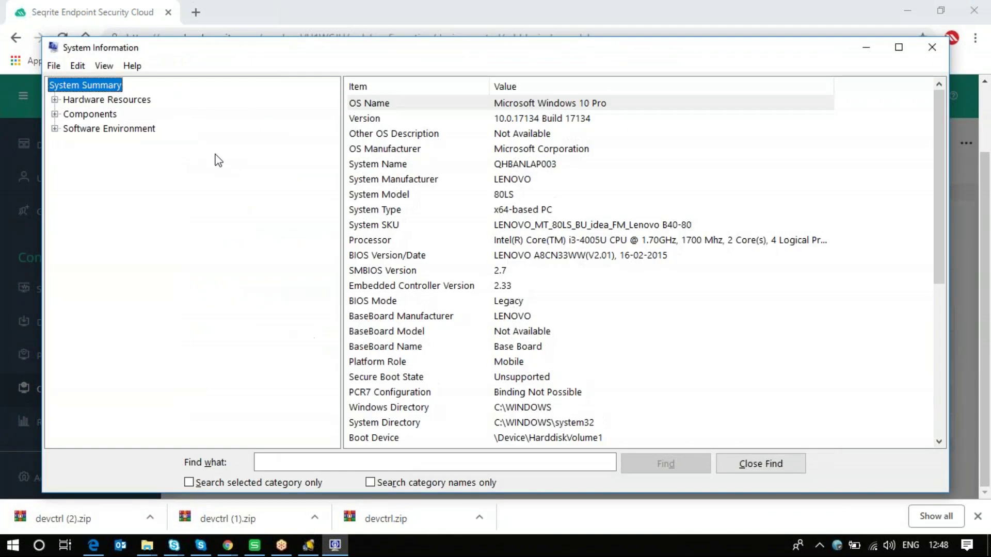
pyautogui.click(55, 115)
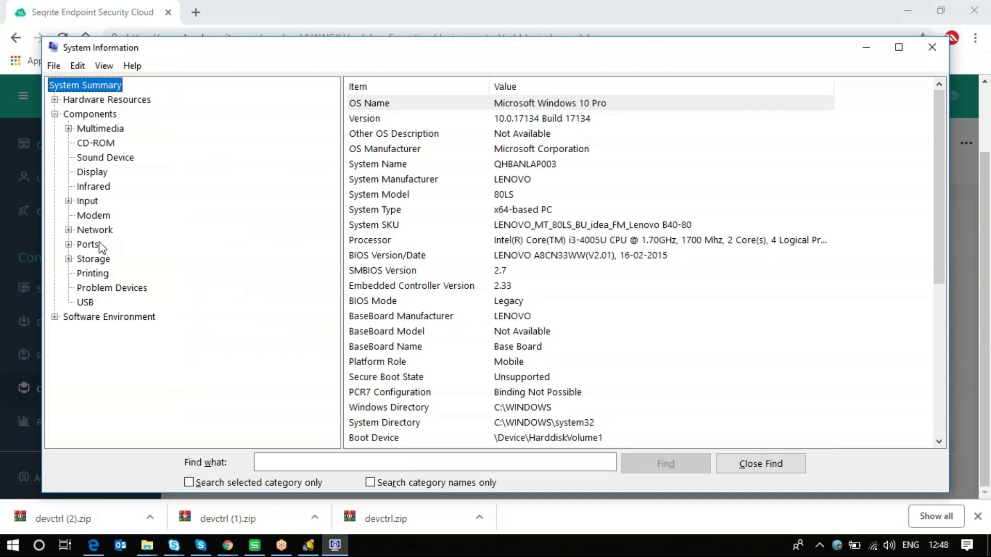
pyautogui.click(70, 260)
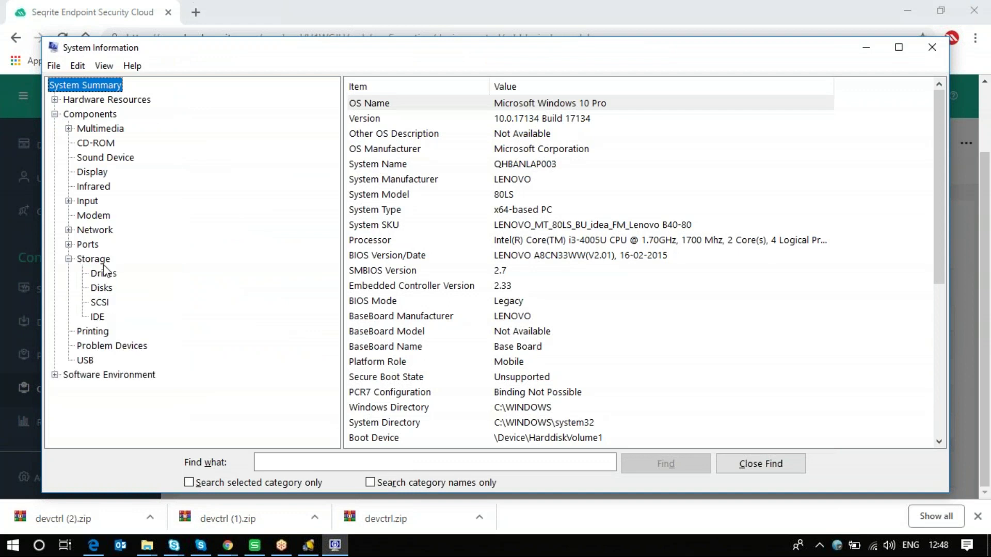
pyautogui.click(101, 288)
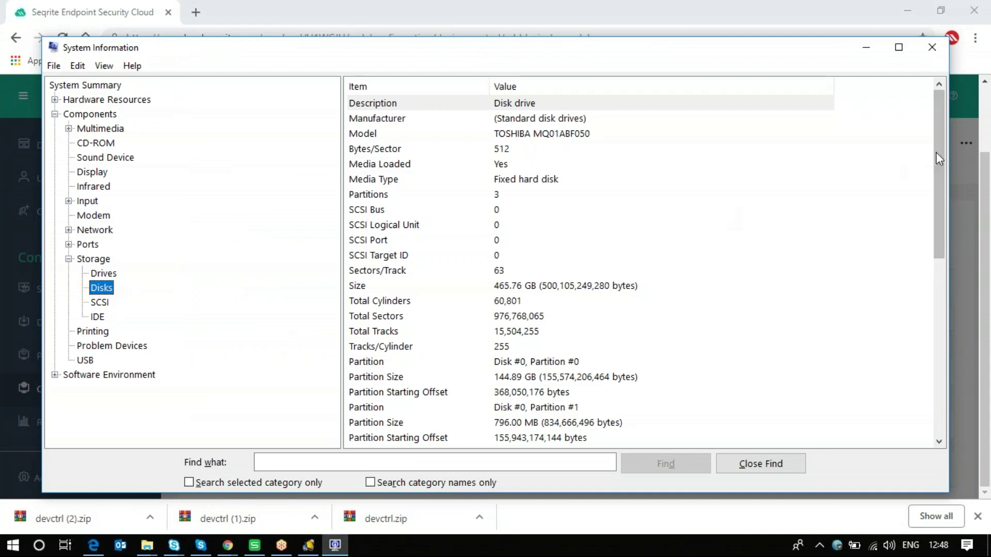
pyautogui.moveTo(938, 151); pyautogui.dragTo(938, 284)
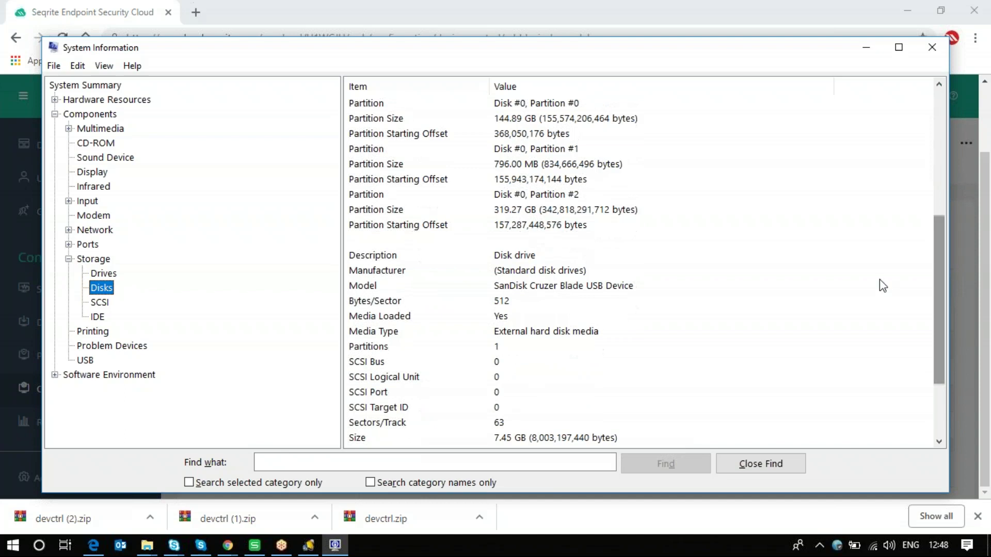
# Step: Copy the USB disk's model, SanDisk Cruzer Blade USB Device, and return to the Seqrite form
pyautogui.click(521, 256)
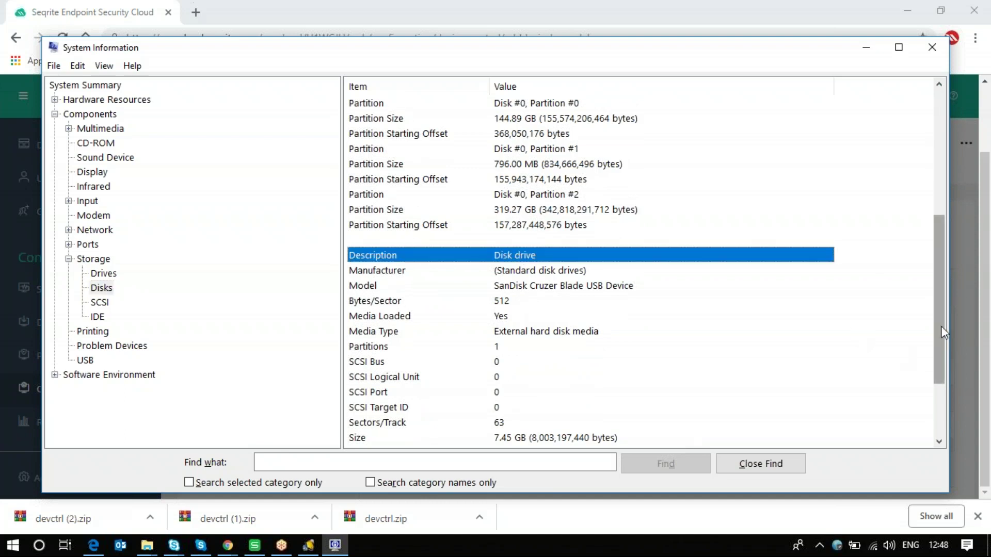
pyautogui.moveTo(940, 326); pyautogui.dragTo(946, 385)
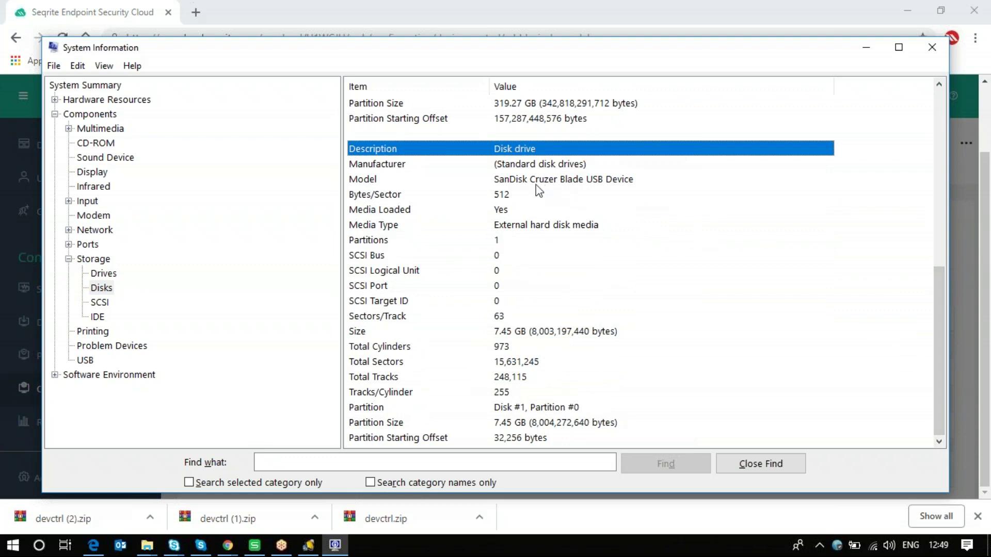
pyautogui.click(416, 180)
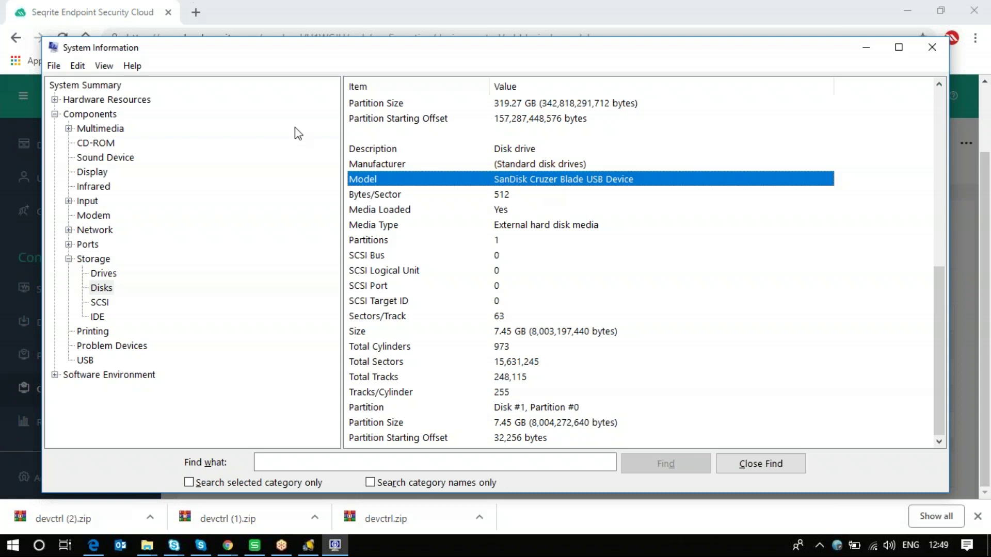
pyautogui.click(95, 67)
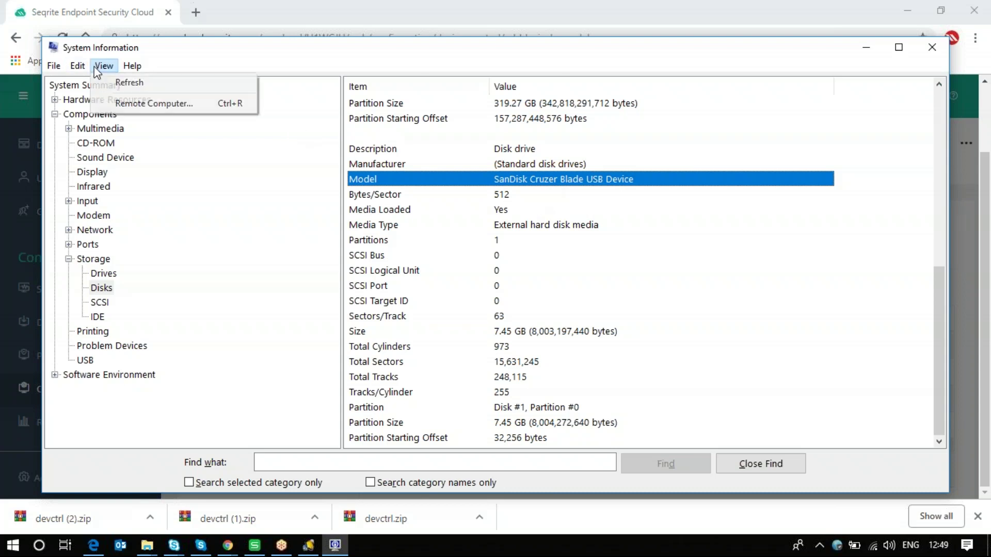
pyautogui.moveTo(78, 66)
pyautogui.click(92, 83)
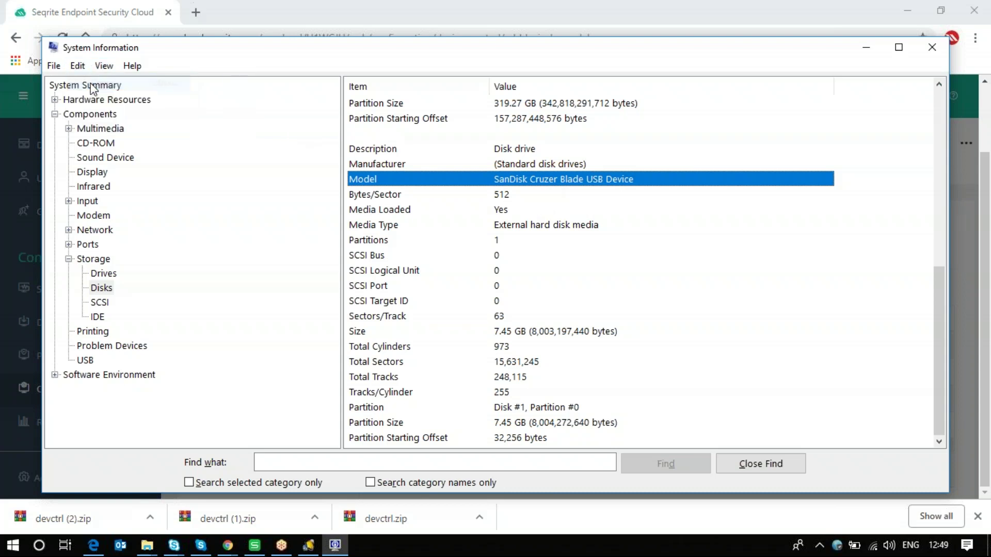
pyautogui.click(320, 6)
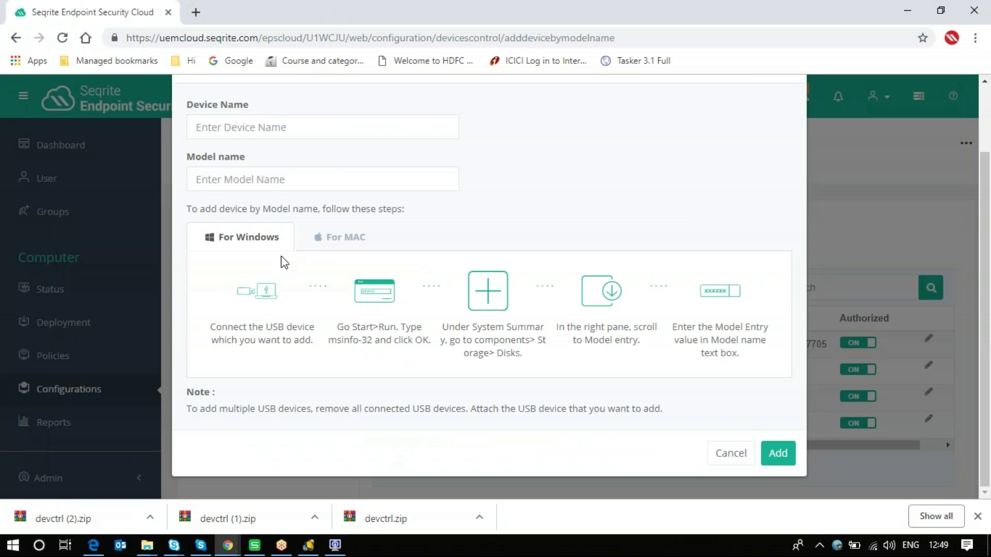
# Step: Paste SanDisk Cruzer Blade USB Device into Model name and verify it against System Information
pyautogui.click(216, 175)
pyautogui.write('Model\tSanDisk Cruzer Blade USB Device')
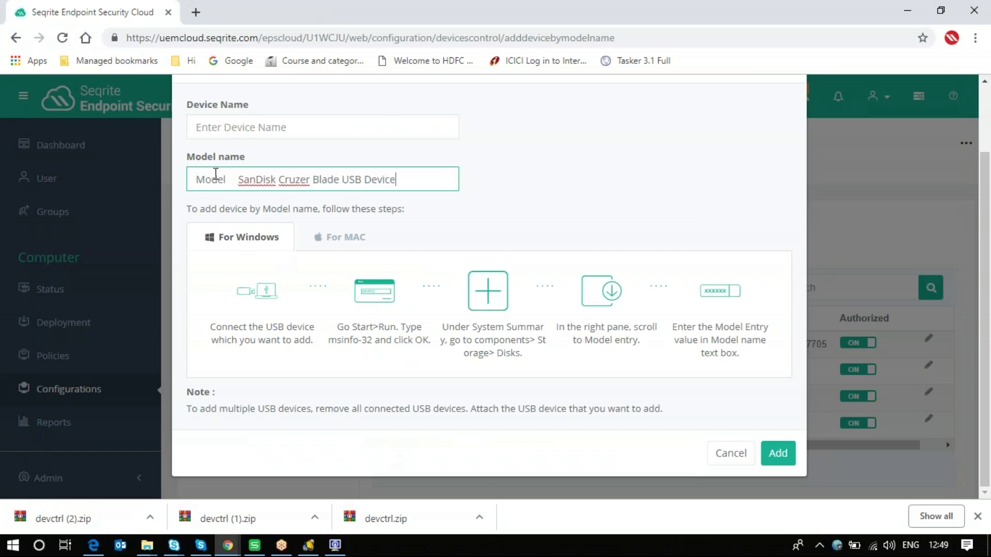
pyautogui.press('Delete')
pyautogui.press('Delete')
pyautogui.press('Delete')
pyautogui.press('Delete')
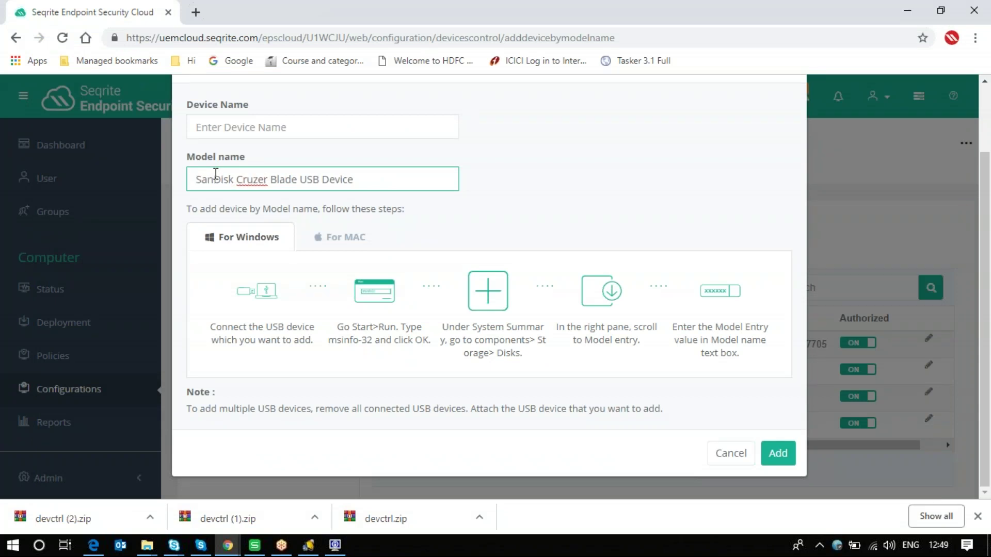
pyautogui.click(335, 546)
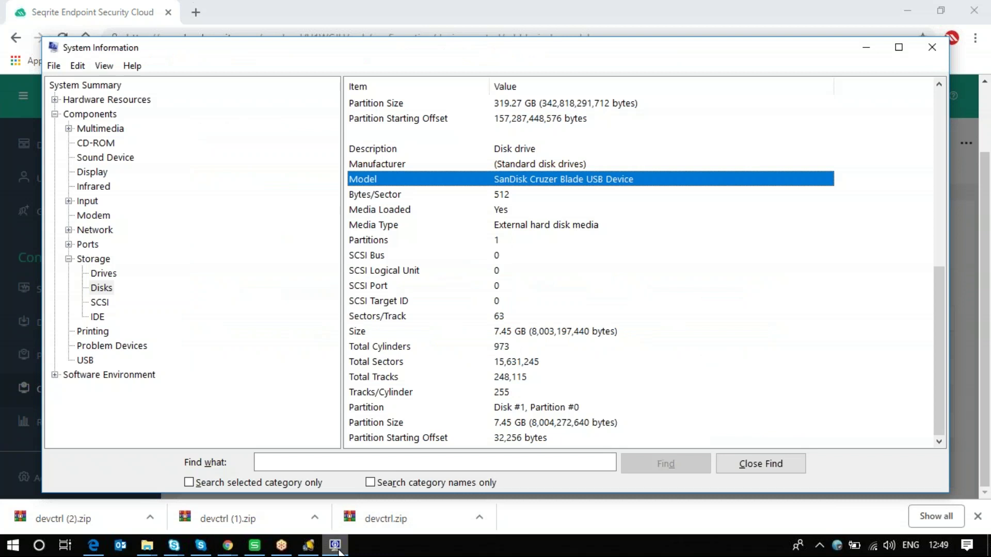
pyautogui.click(335, 546)
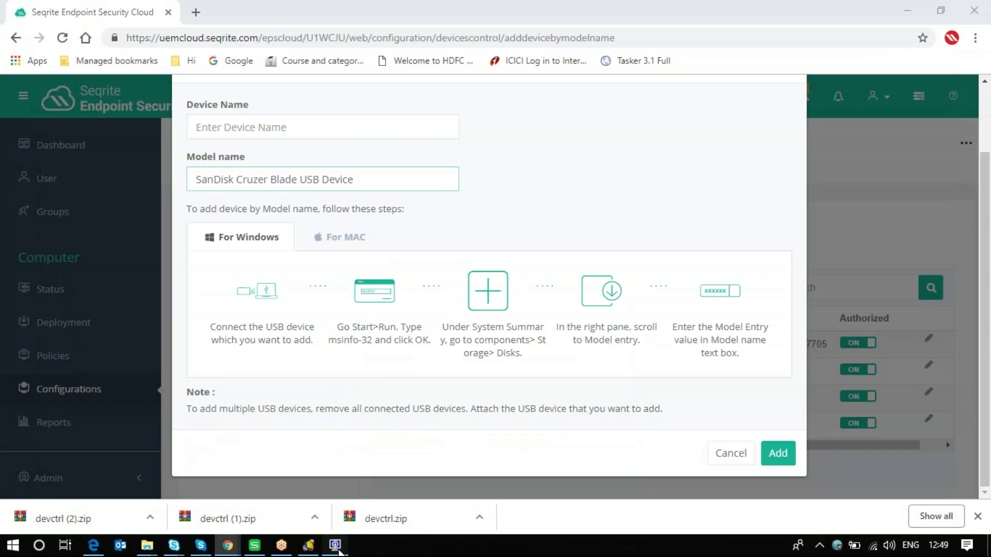
pyautogui.click(335, 547)
pyautogui.click(335, 546)
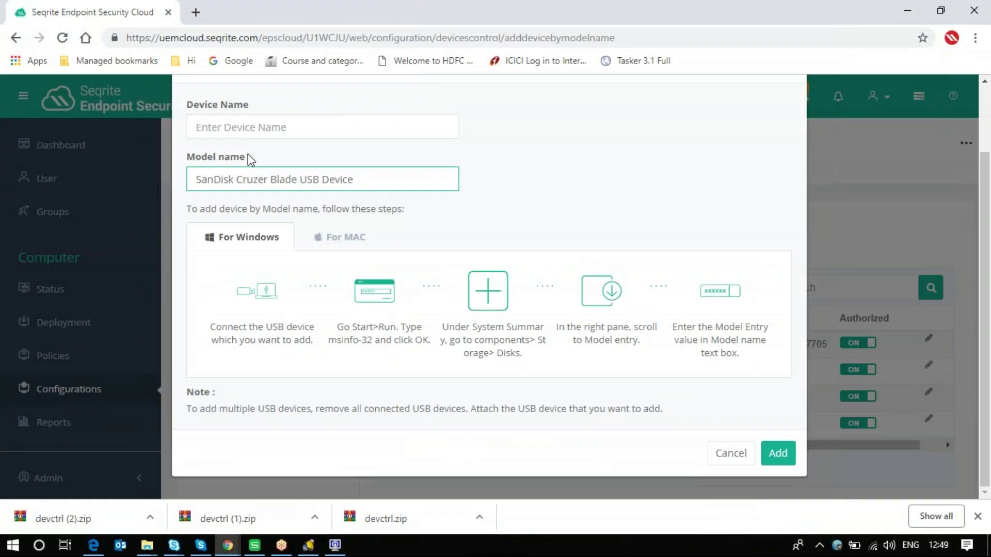
# Step: Enter Test as the Device Name and submit the device, which is already registered
pyautogui.click(232, 128)
pyautogui.write('Test')
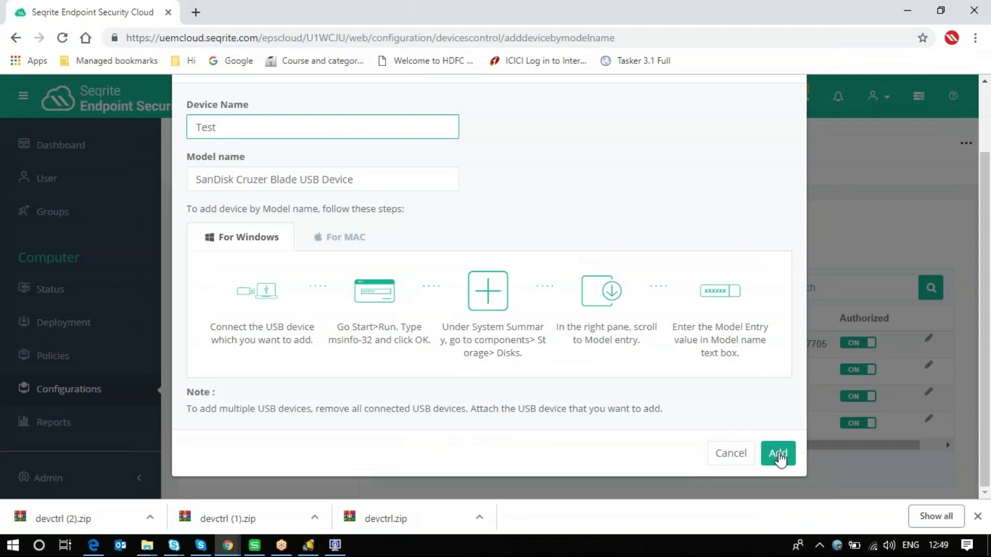
pyautogui.click(779, 454)
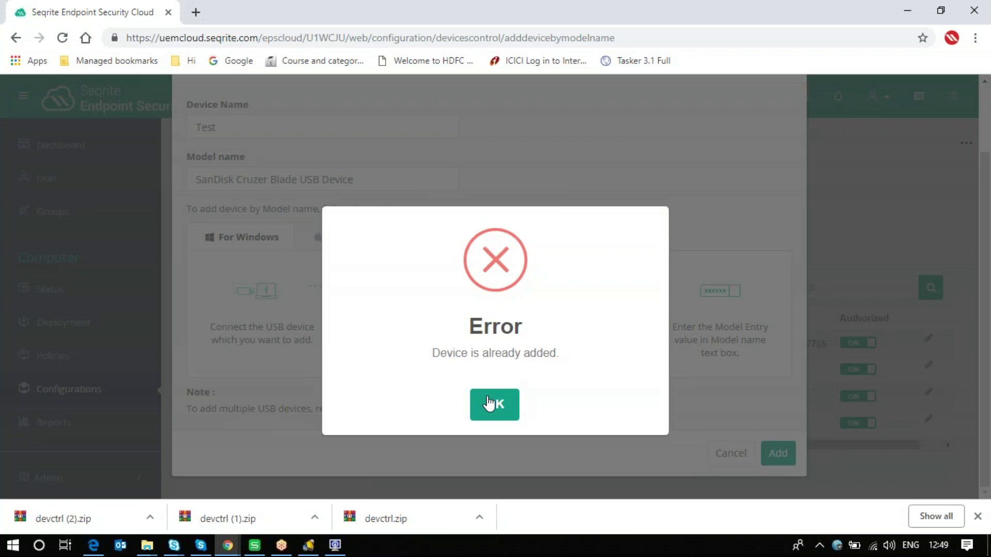
# Step: Dismiss the duplicate-device error, then delete the existing Test device from Device Control
pyautogui.click(503, 410)
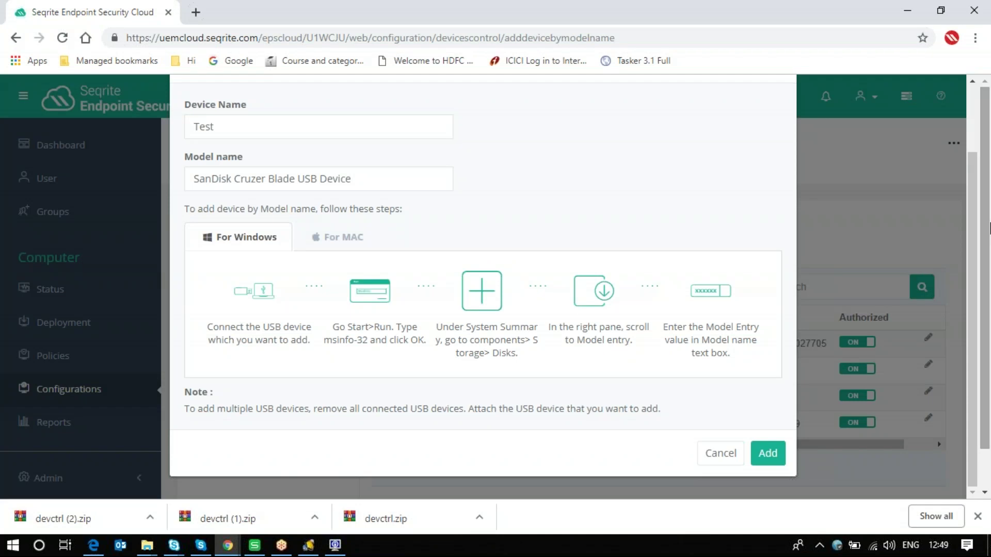
pyautogui.click(720, 453)
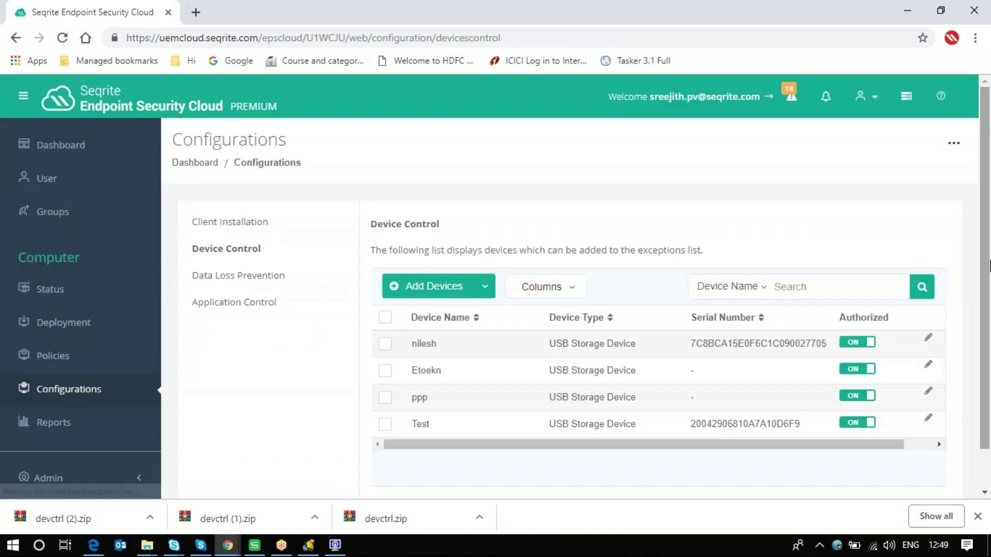
pyautogui.scroll(-1, 449, 335)
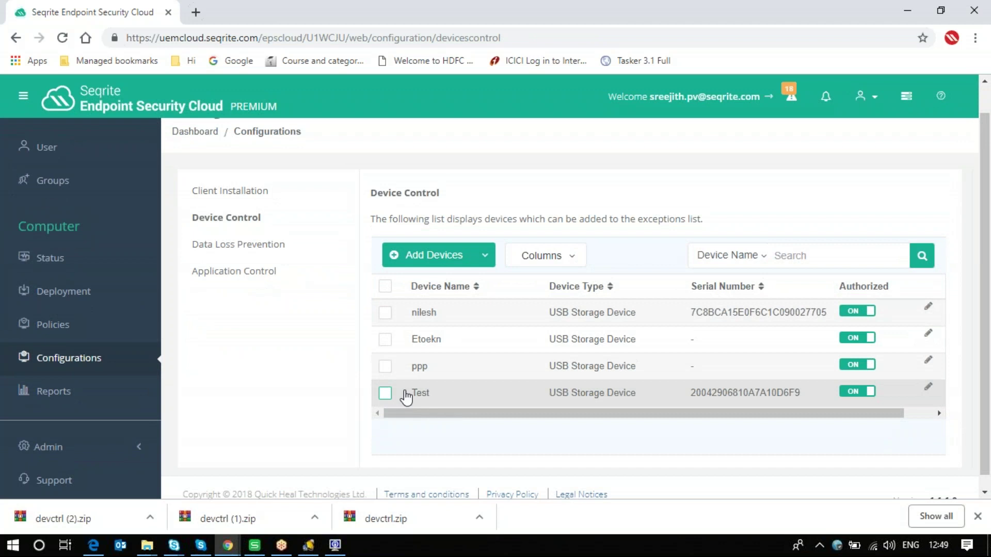
pyautogui.click(405, 394)
pyautogui.click(693, 255)
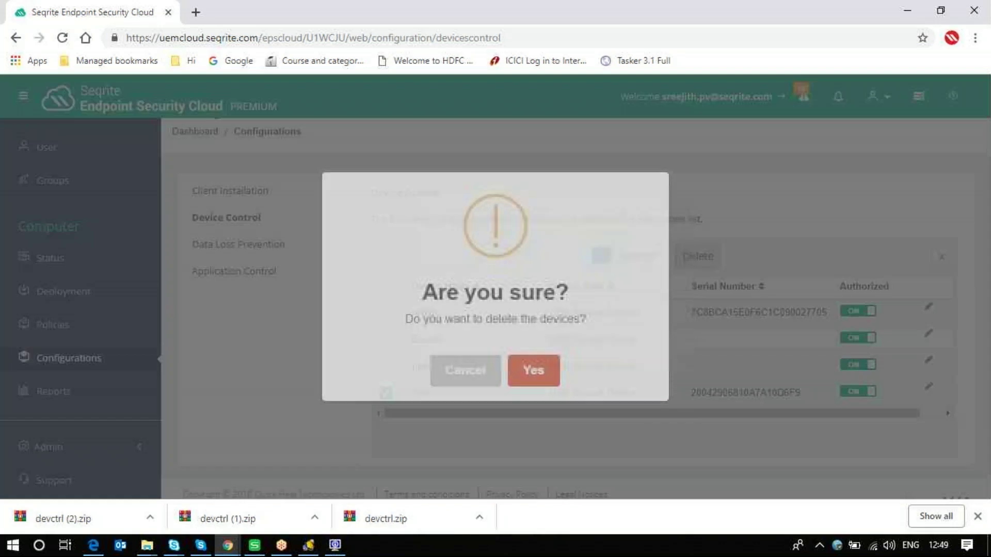
pyautogui.click(537, 369)
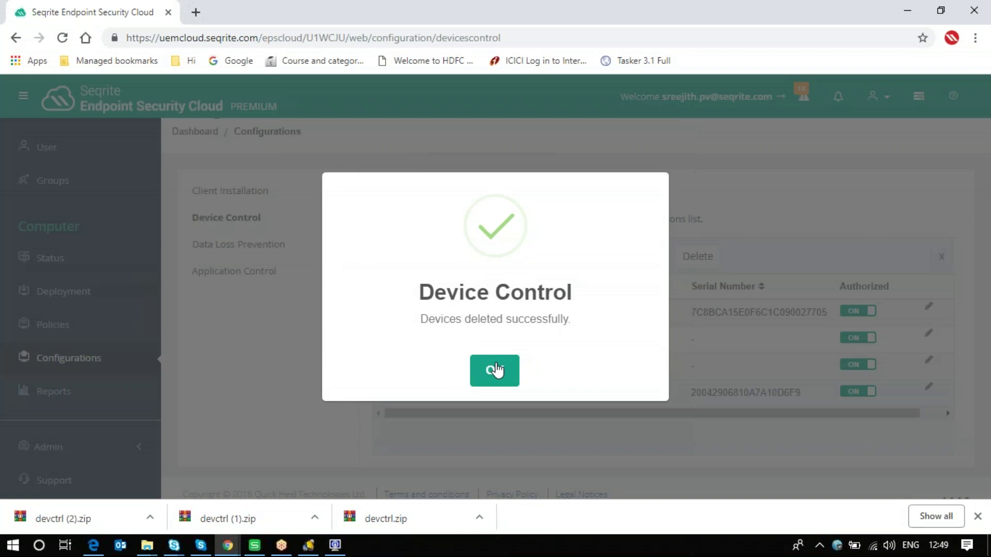
pyautogui.click(495, 369)
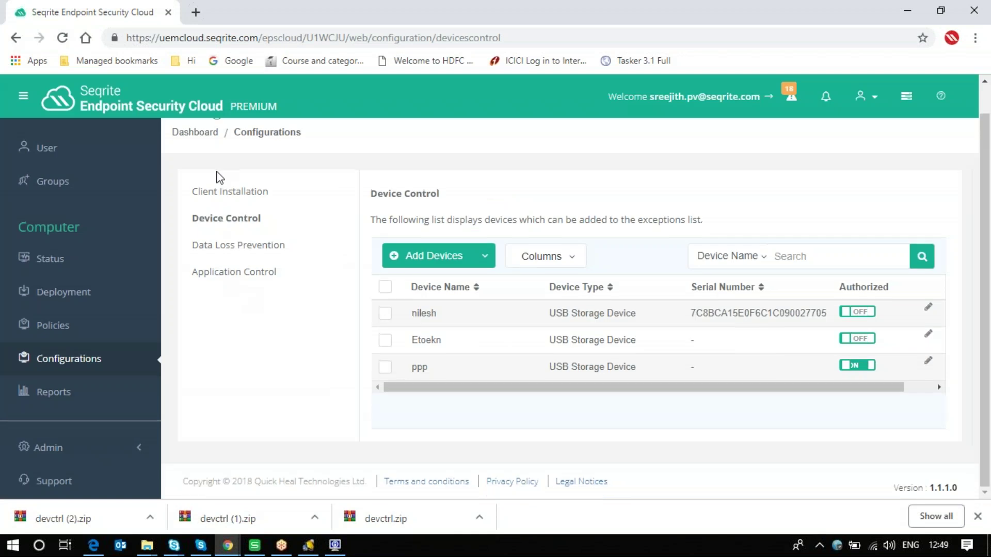
# Step: Add USB device 'Test' by model name 'SanDisk Cruzer Blade USB Device' and save it
pyautogui.click(487, 257)
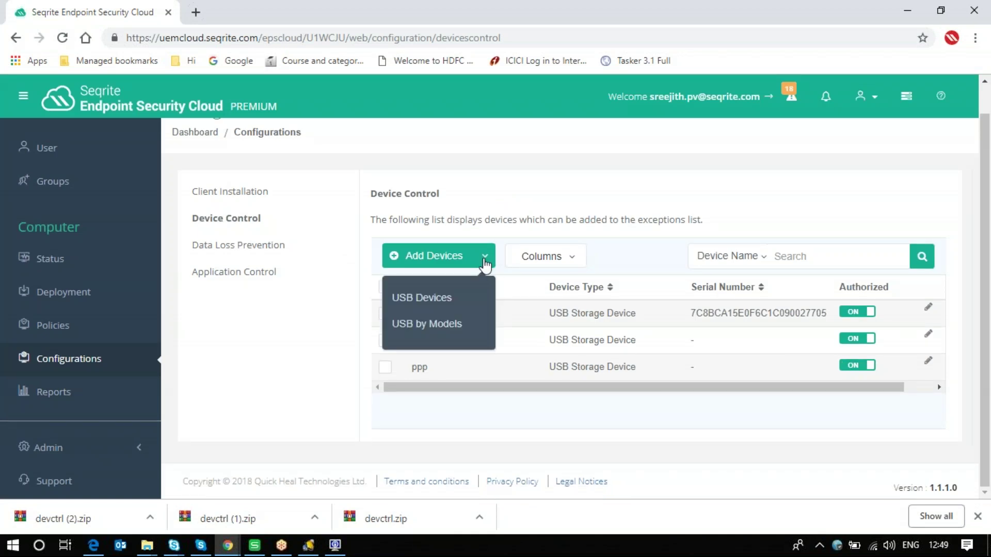
pyautogui.click(440, 325)
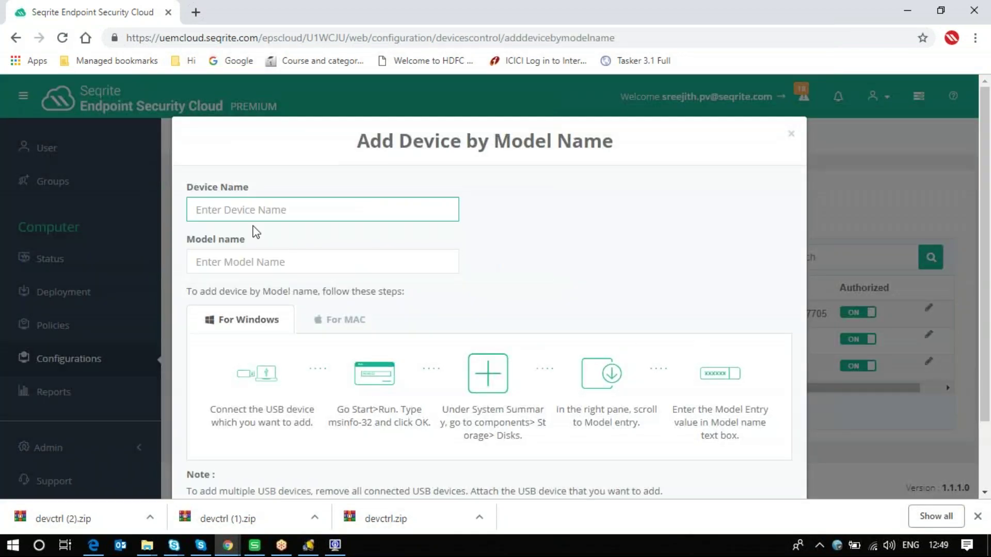
pyautogui.write('Test')
pyautogui.press('Tab')
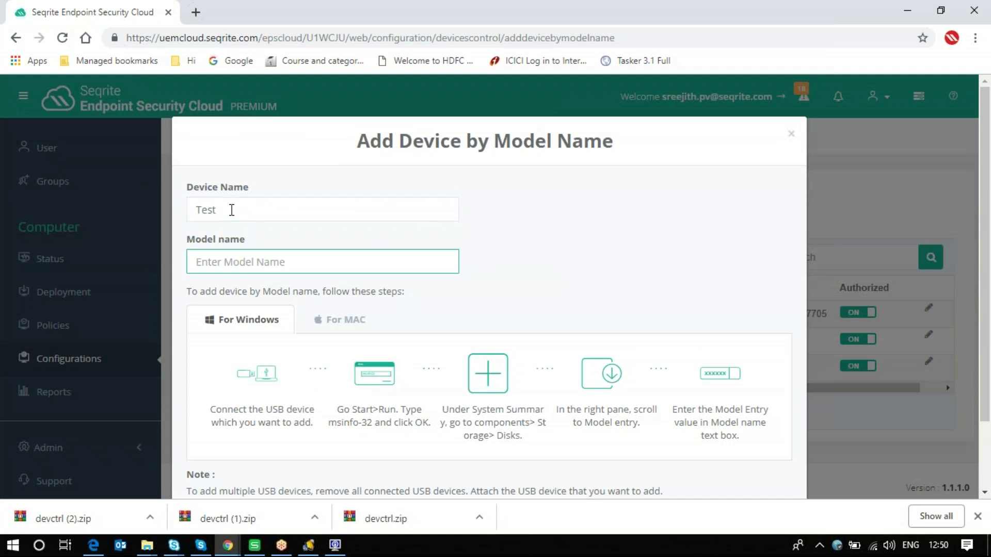
pyautogui.write('Model\tSanDisk Cruzer Blade USB Device')
pyautogui.press('Home')
pyautogui.press('Delete')
pyautogui.press('Delete')
pyautogui.press('Delete')
pyautogui.press('Delete')
pyautogui.press('Delete')
pyautogui.press('Delete')
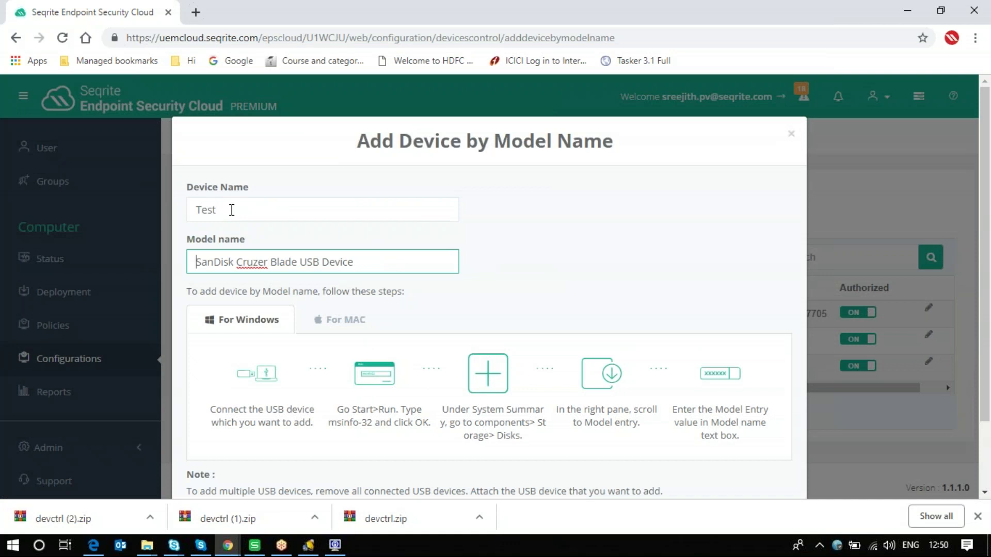
pyautogui.scroll(-2, 568, 335)
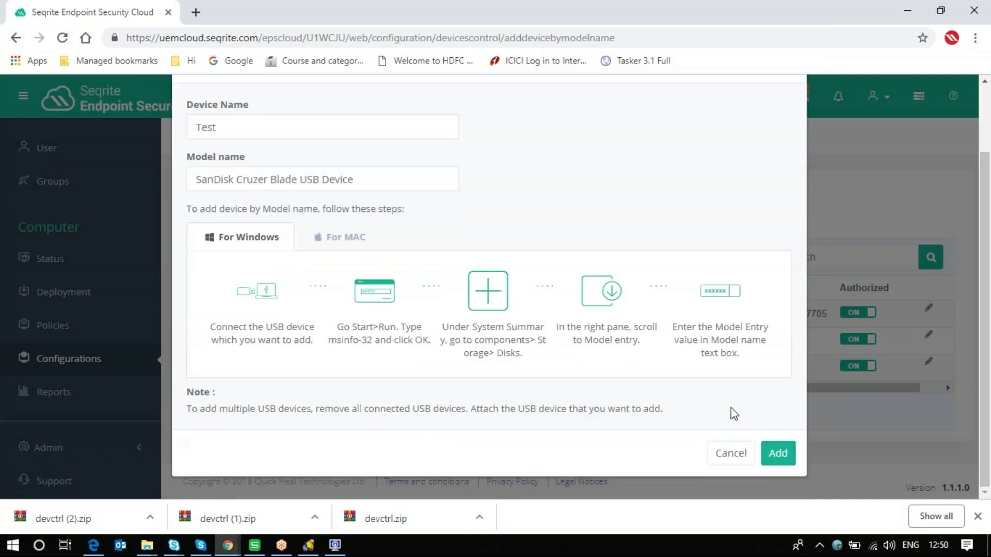
pyautogui.click(778, 454)
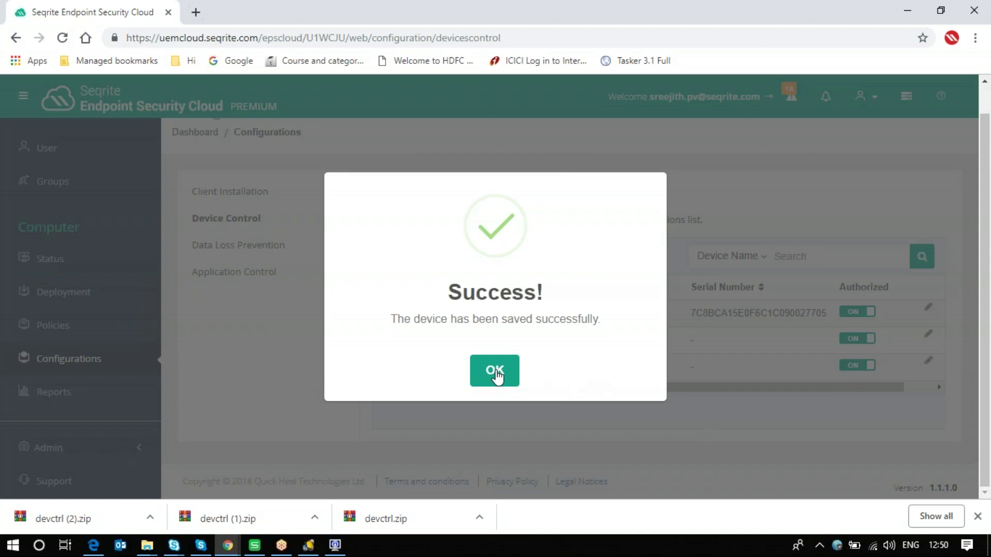
pyautogui.click(495, 371)
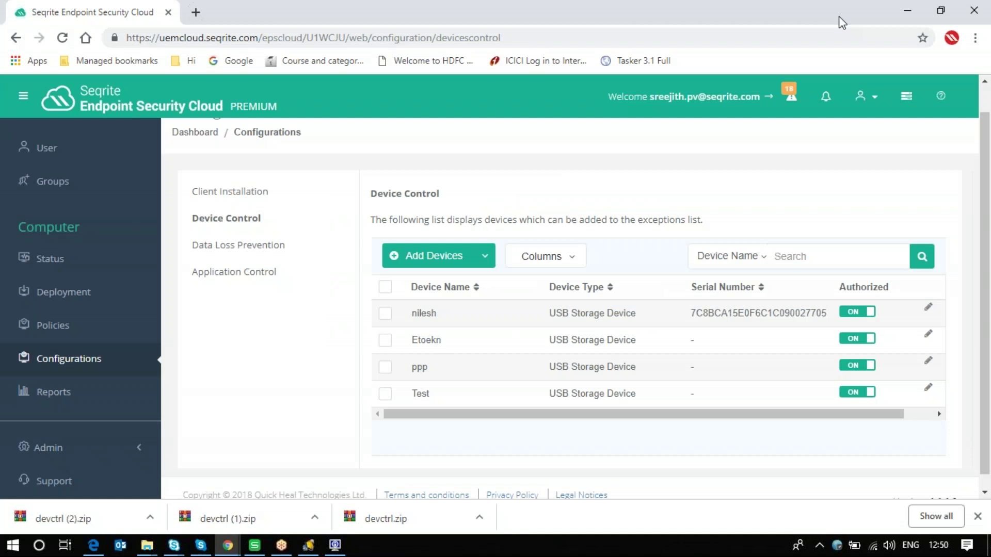